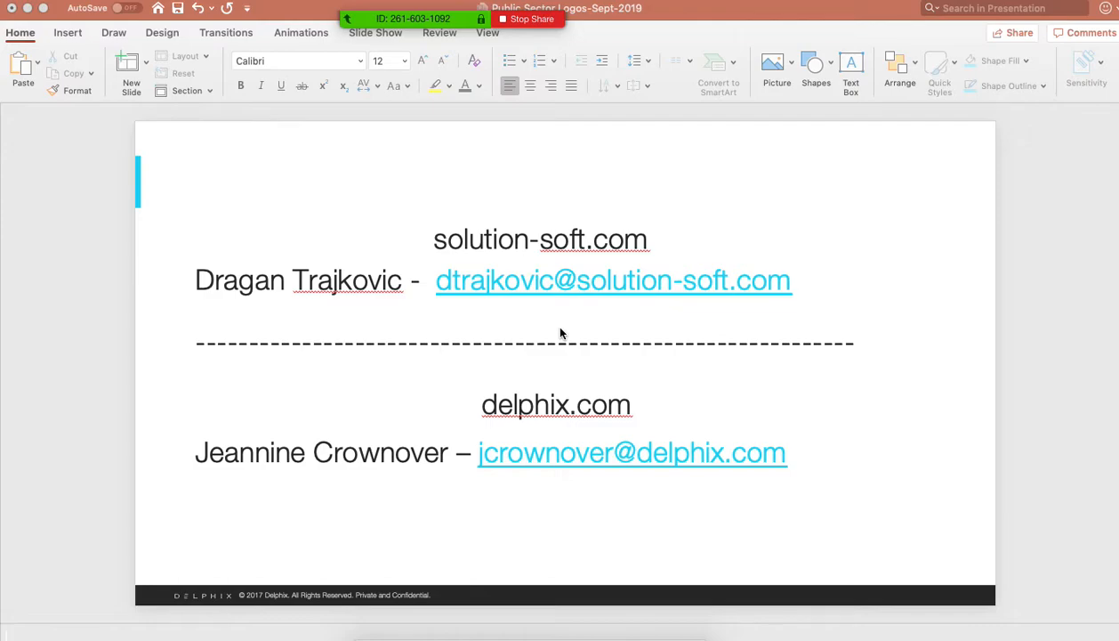
- Switch to the Time Machine console in Chrome and open the settings of the Oracle_SQL sync group
left_click(561, 334)
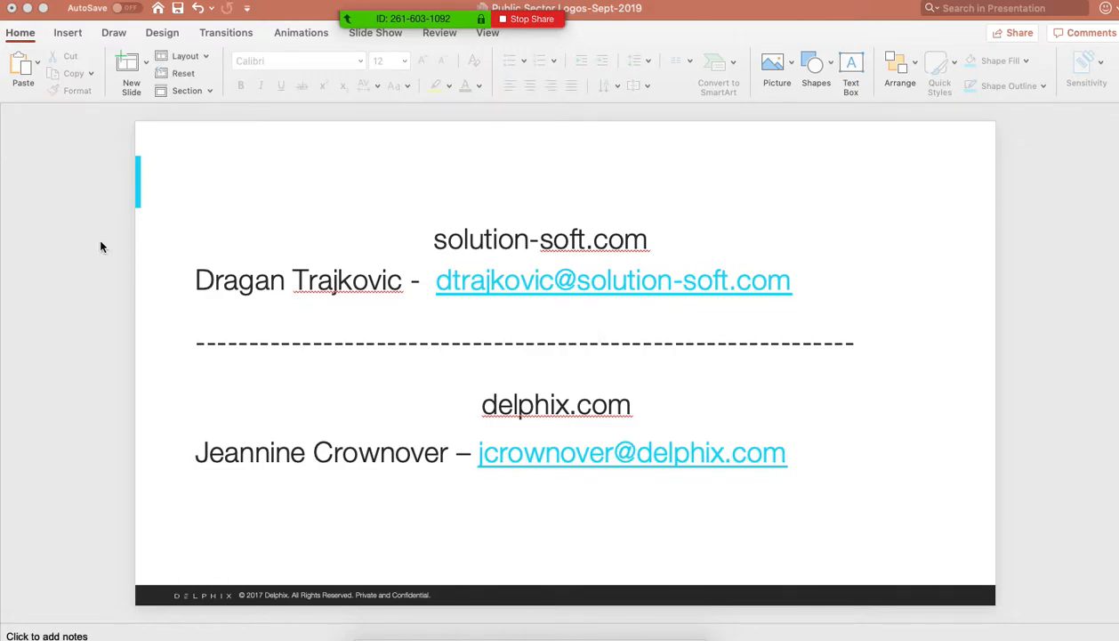
key("super+Tab")
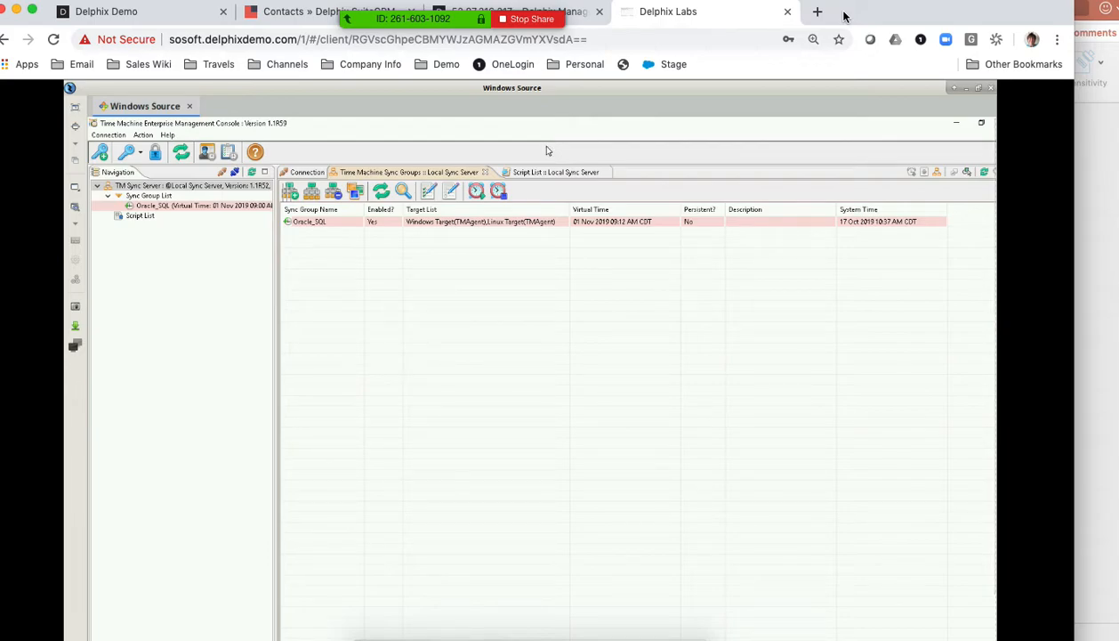
left_click(328, 224)
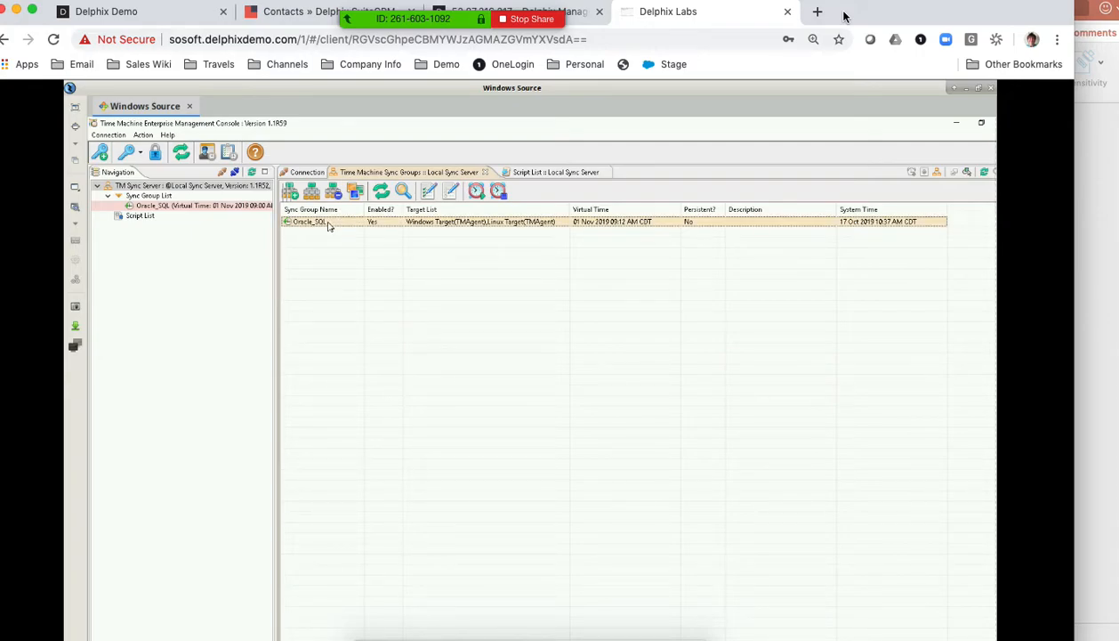
double_click(328, 224)
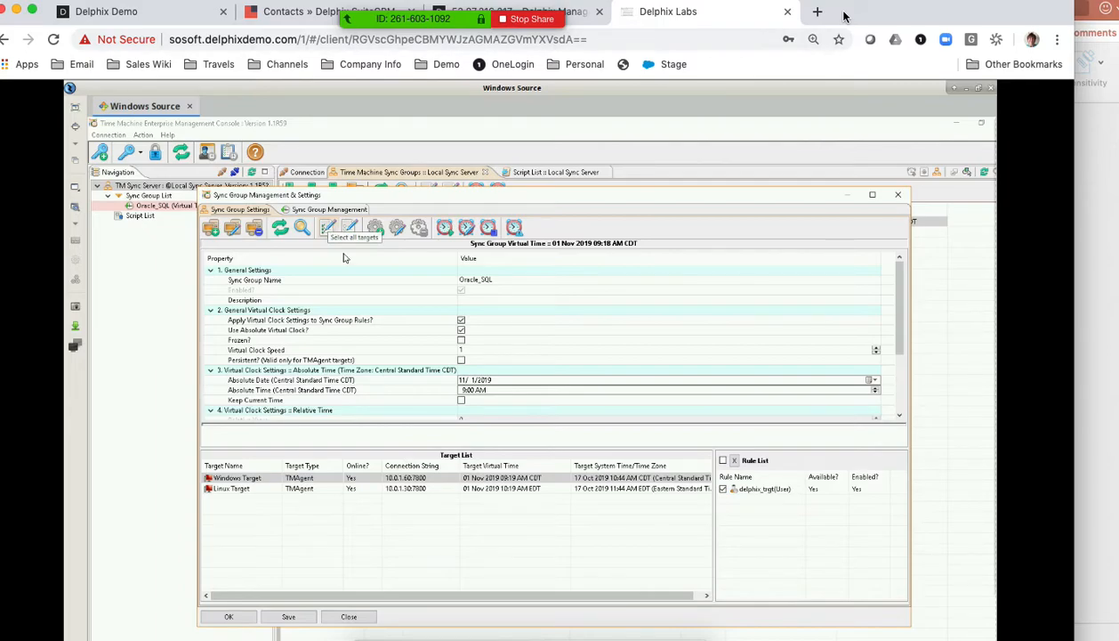
- Examine the rules assigned to the Linux Target and the Windows Target in the sync group's target list
left_click(263, 487)
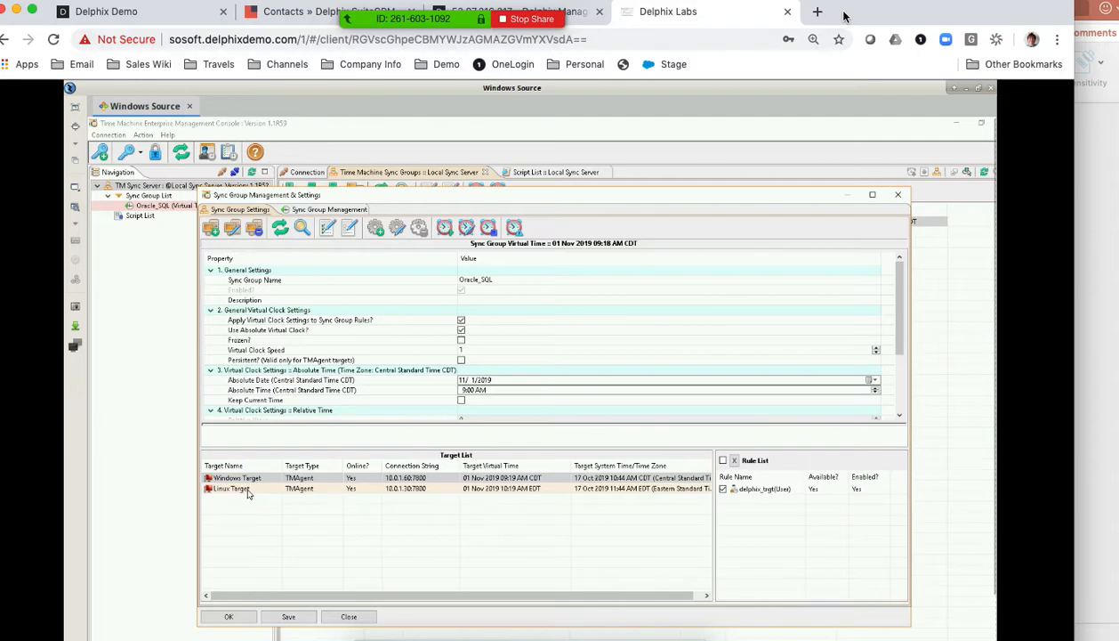
left_click(250, 493)
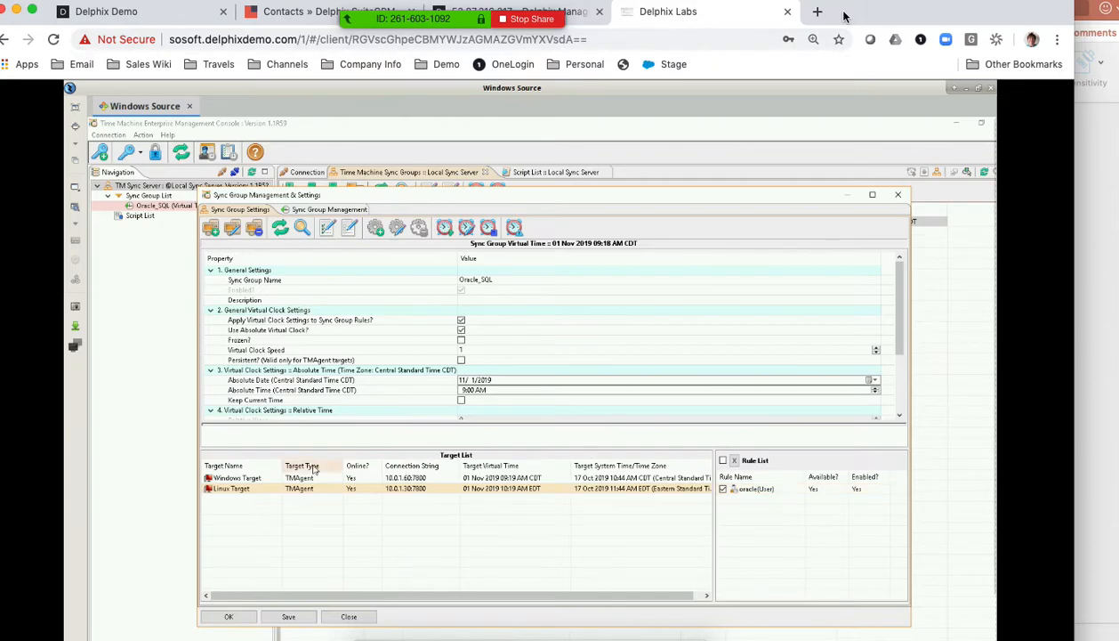
left_click(250, 478)
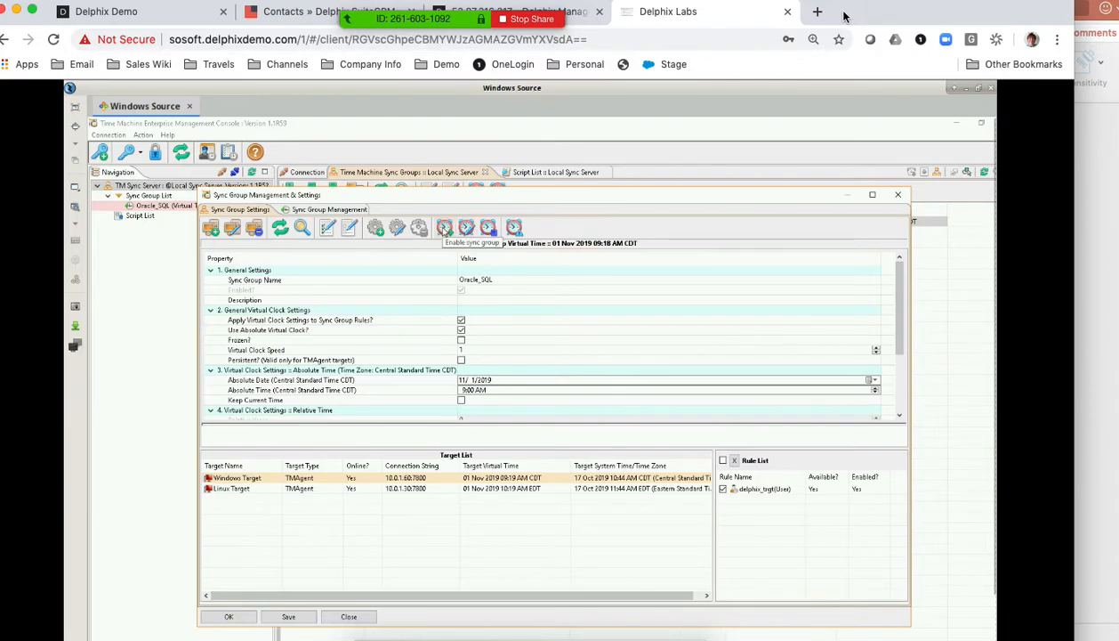
- Disable the Oracle_SQL sync group and enable it again, moving its settings window as needed
left_click_drag(512, 196, 527, 255)
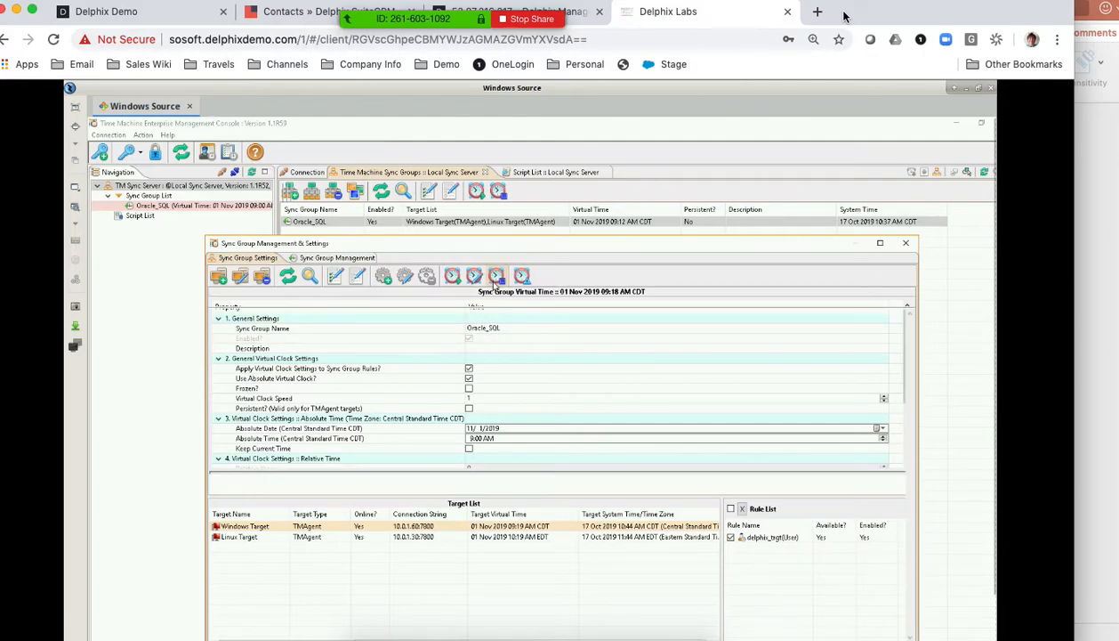
left_click(494, 277)
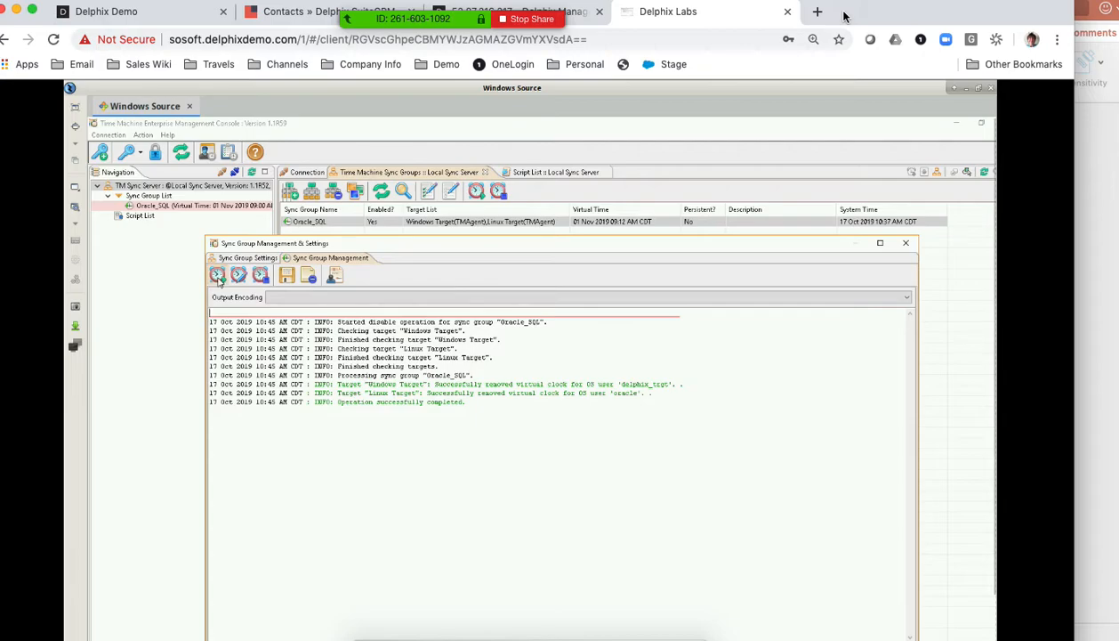
left_click(218, 276)
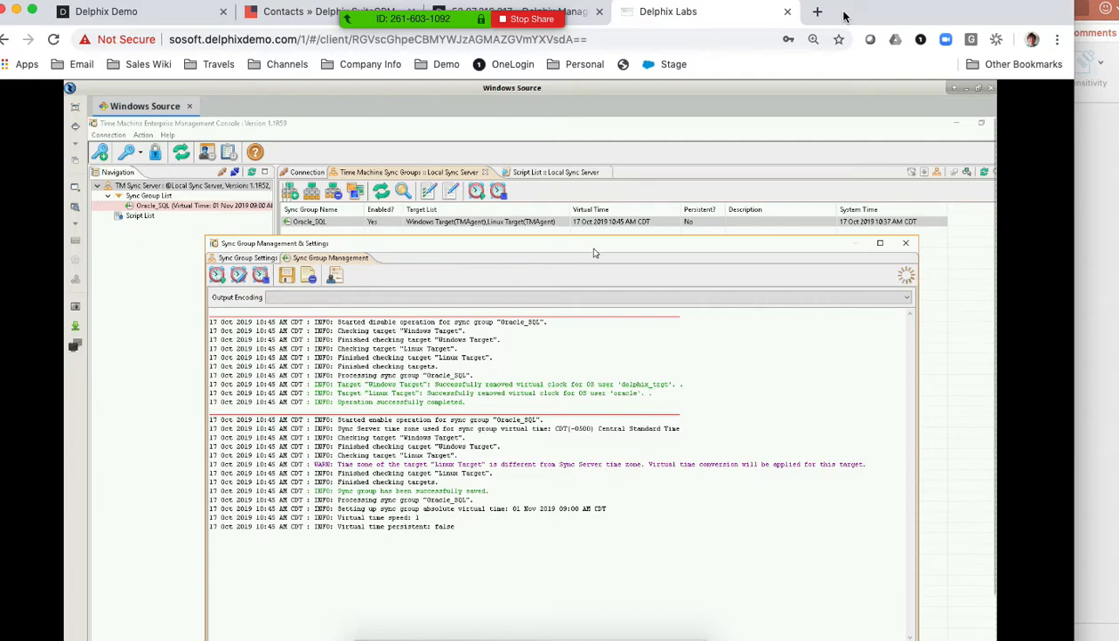
left_click_drag(589, 248, 586, 180)
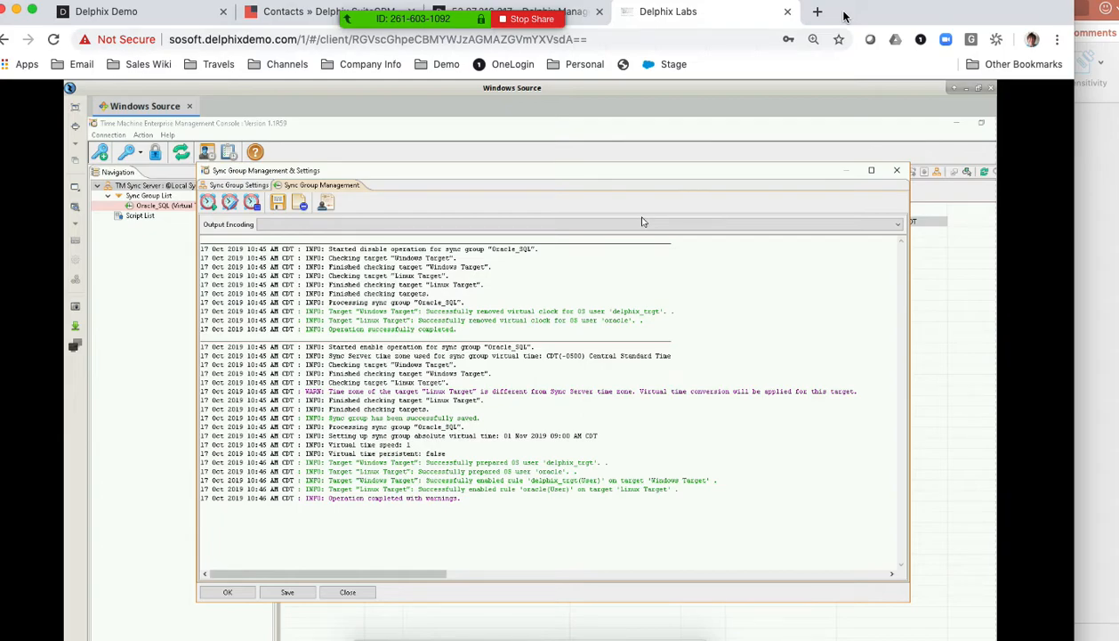
- Go to the Delphix Management page and examine the DEV - Self Service datasets and the Oct 17, 2019 snapshot of v_suiteCRM_BRKFX
left_click(578, 16)
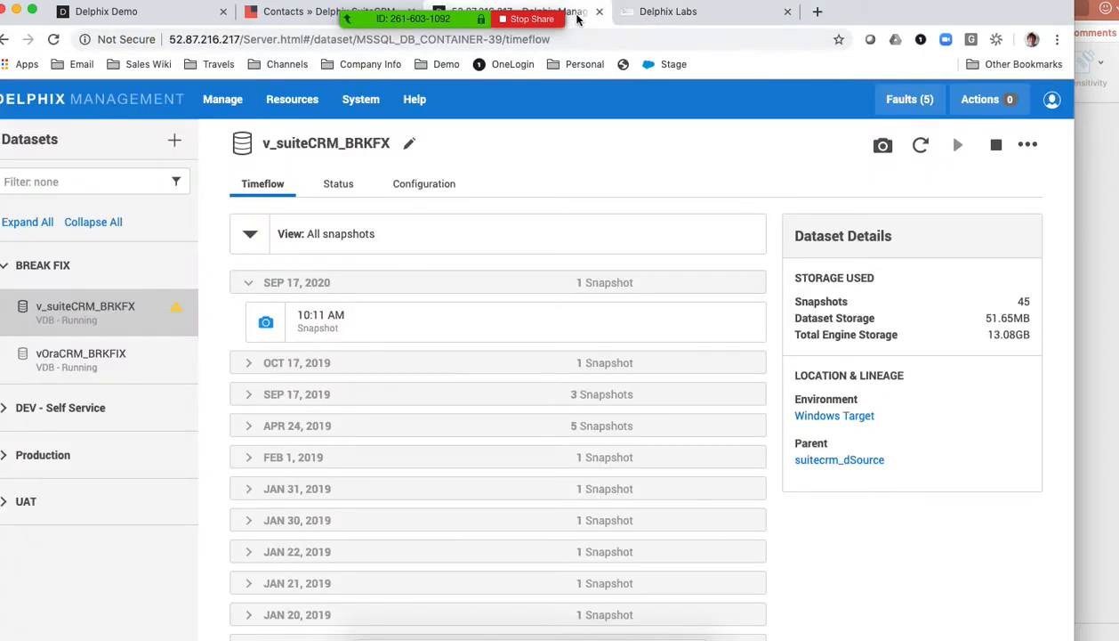
left_click_drag(855, 11, 896, 18)
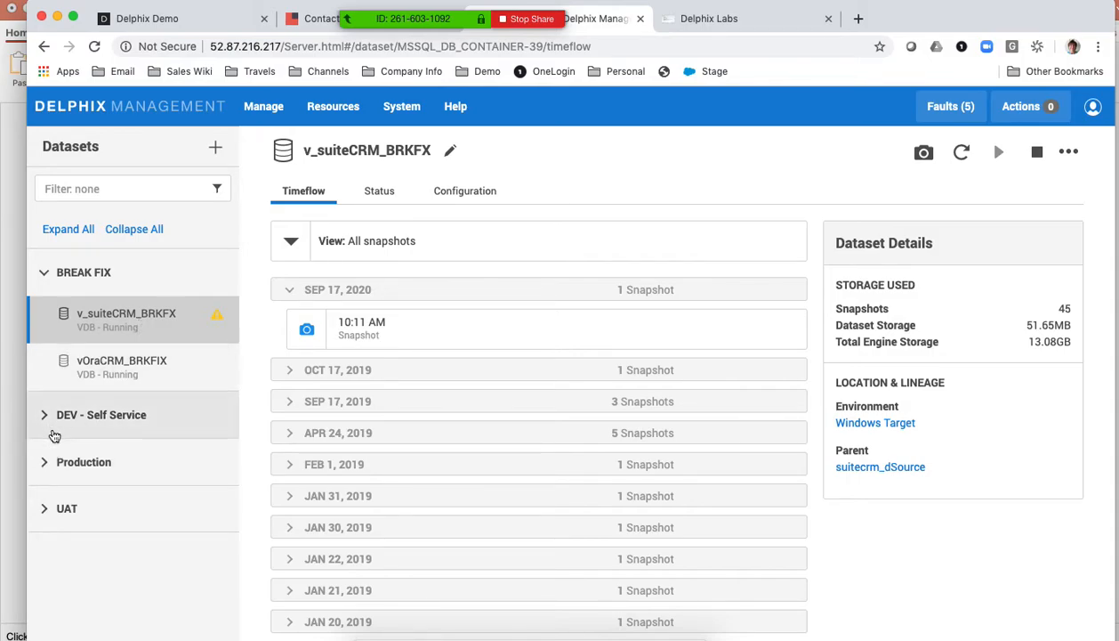
left_click(44, 416)
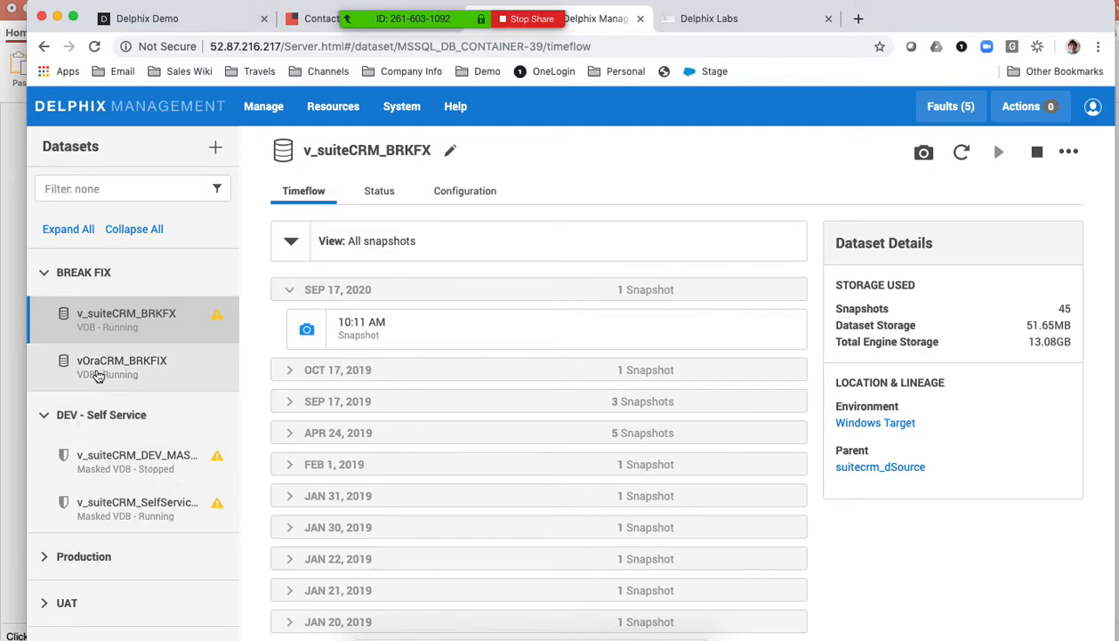
left_click(44, 416)
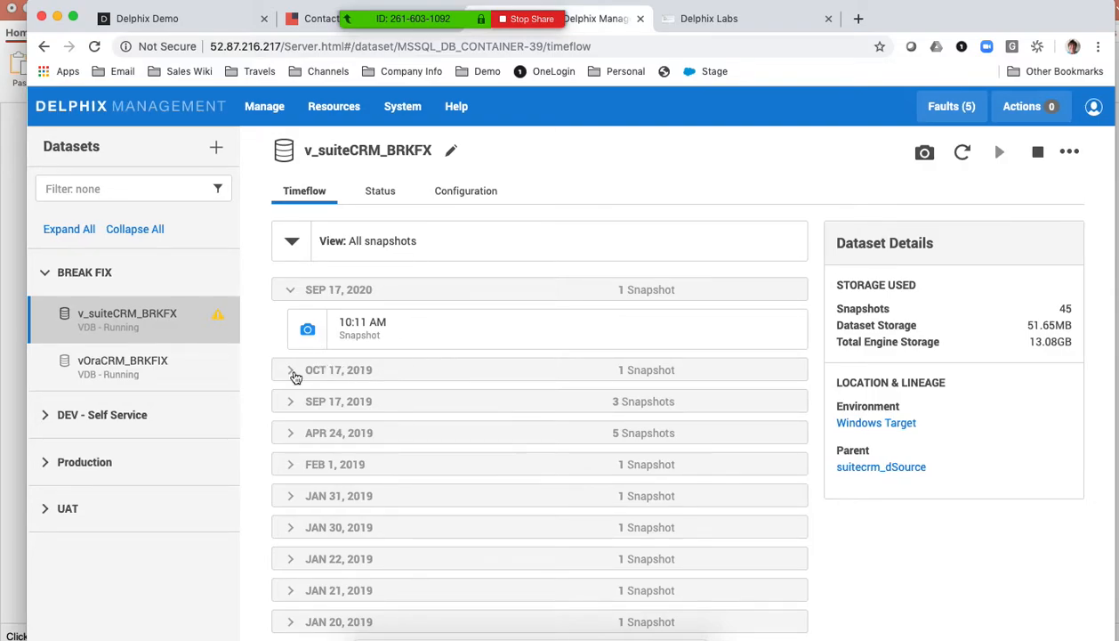
left_click(290, 371)
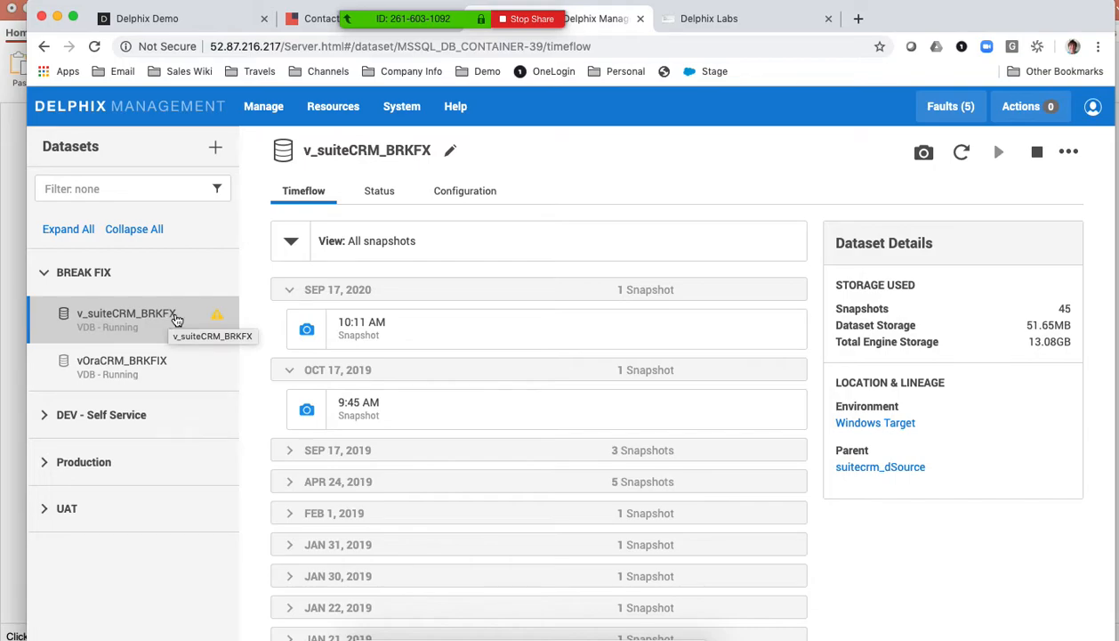
- Take a snapshot of the v_suiteCRM_BRKFX dataset and show the running actions
left_click(925, 157)
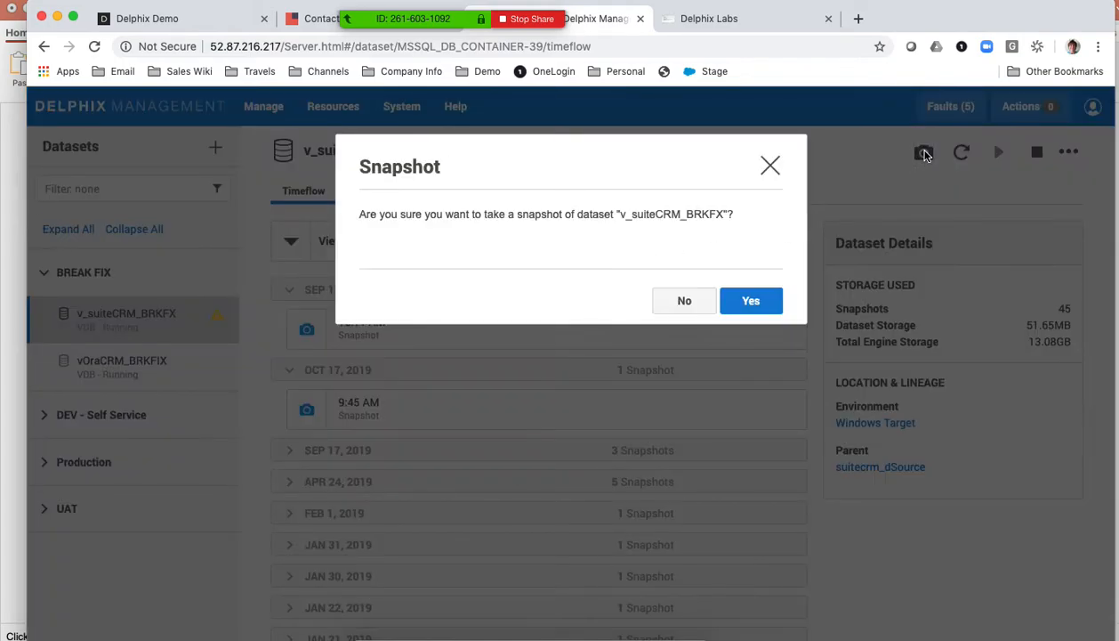
left_click(738, 301)
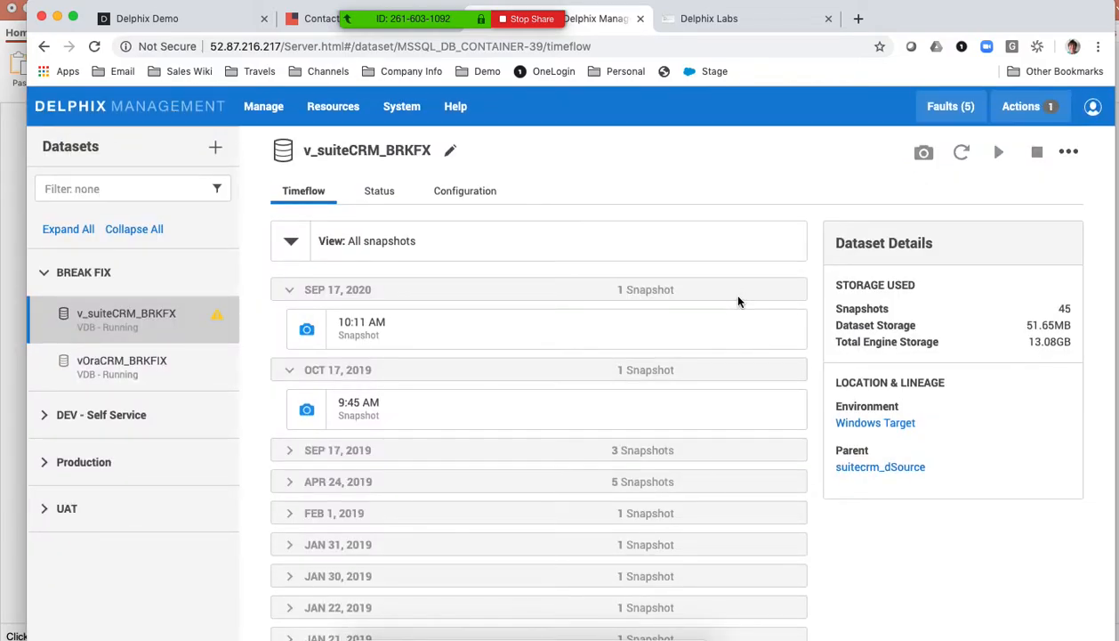
left_click(1025, 111)
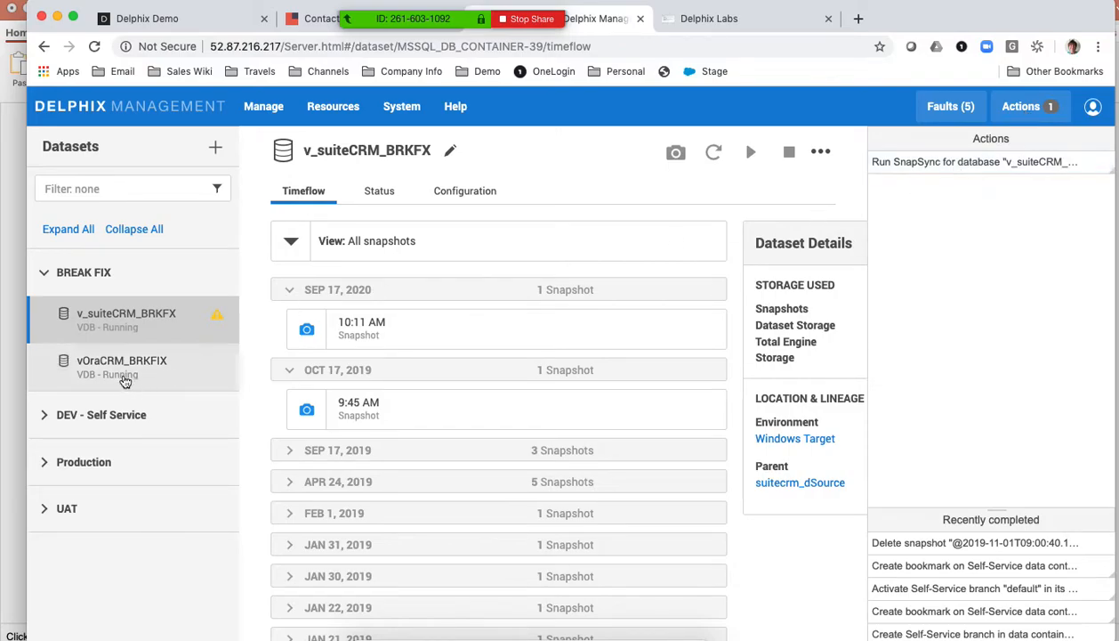
- Take a snapshot of the vOraCRM_BRKFIX dataset
left_click(113, 375)
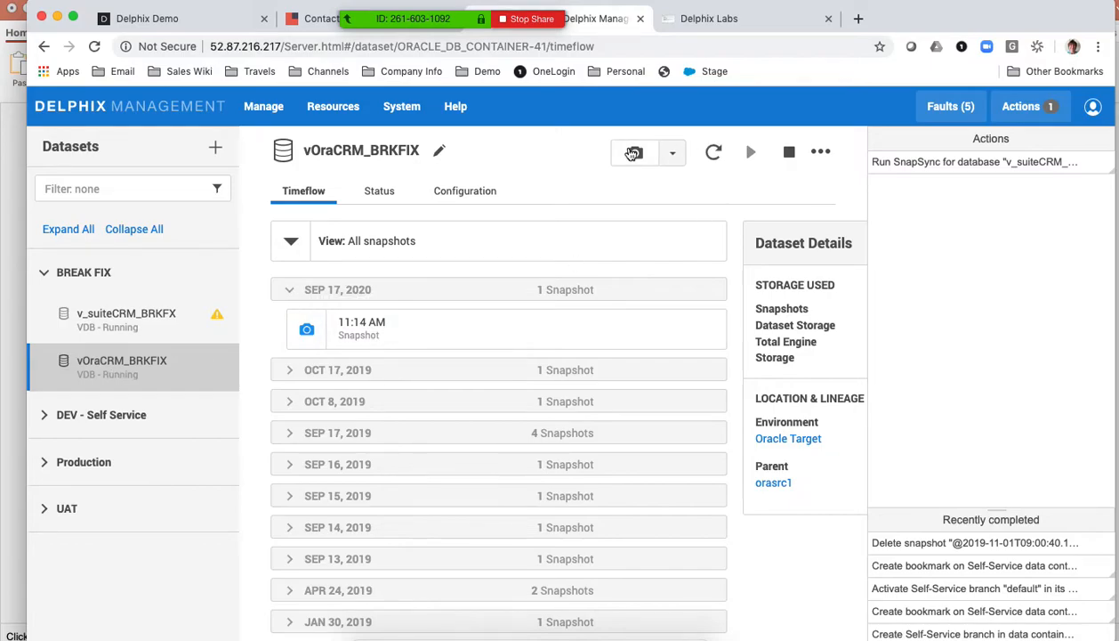
left_click(632, 153)
left_click(746, 299)
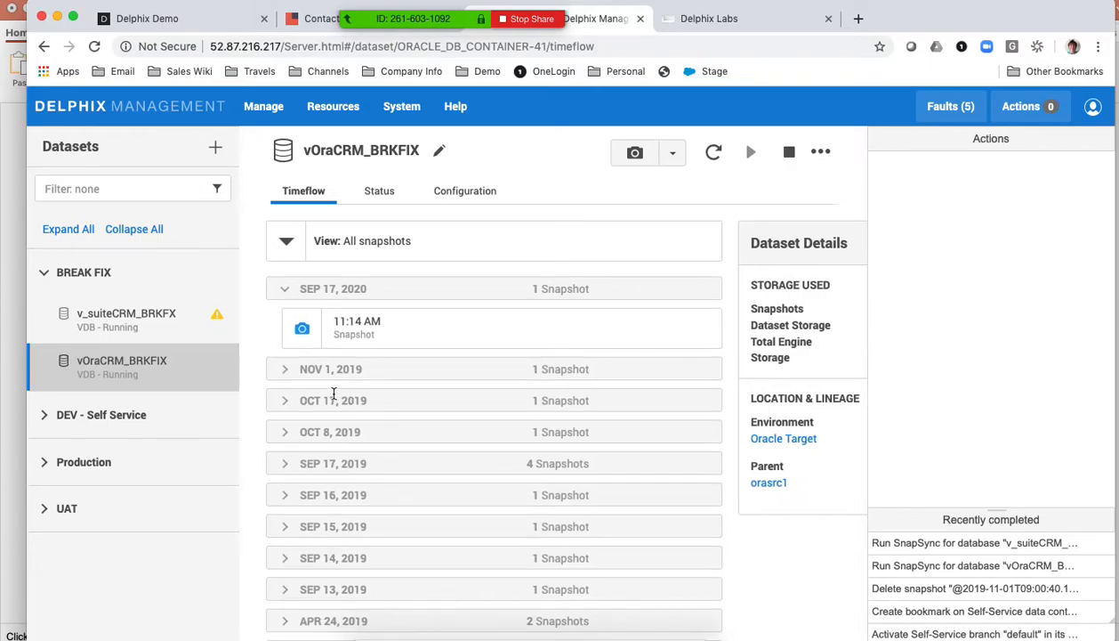
- Review the vOraCRM_BRKFIX snapshot dates and expand the Nov 1 and Oct 17, 2019 snapshots of v_suiteCRM_BRKFX
scroll(339, 392, "down", 1)
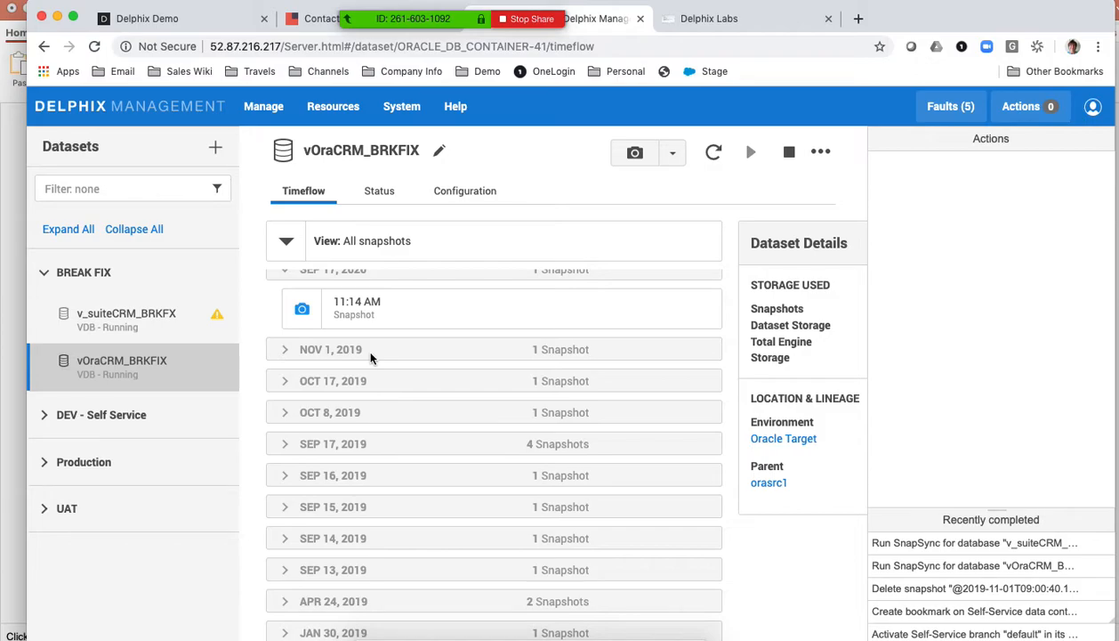
left_click(172, 316)
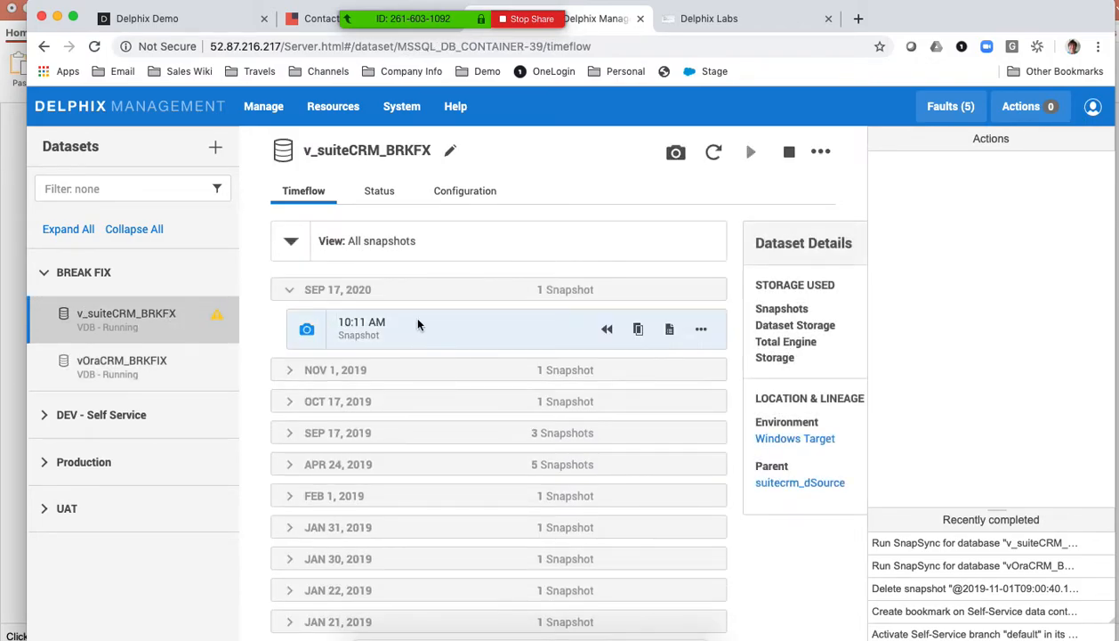
left_click(287, 370)
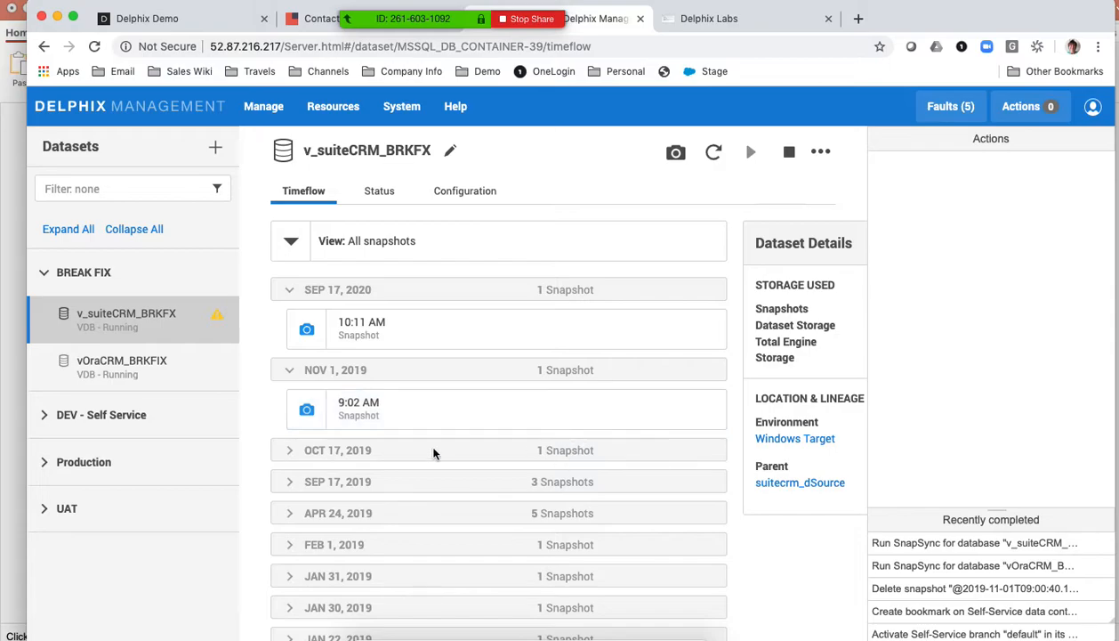
left_click(292, 451)
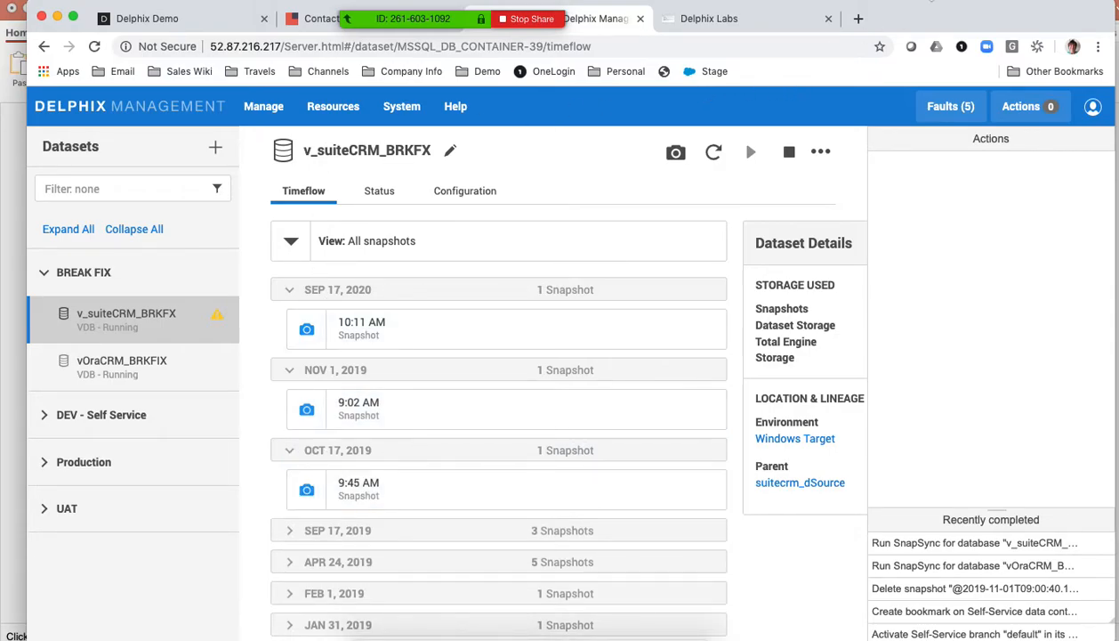
- Return to the Delphix Labs desktop, minimize the Windows Source session and run date in the Linux target terminal
left_click_drag(904, 16, 911, 25)
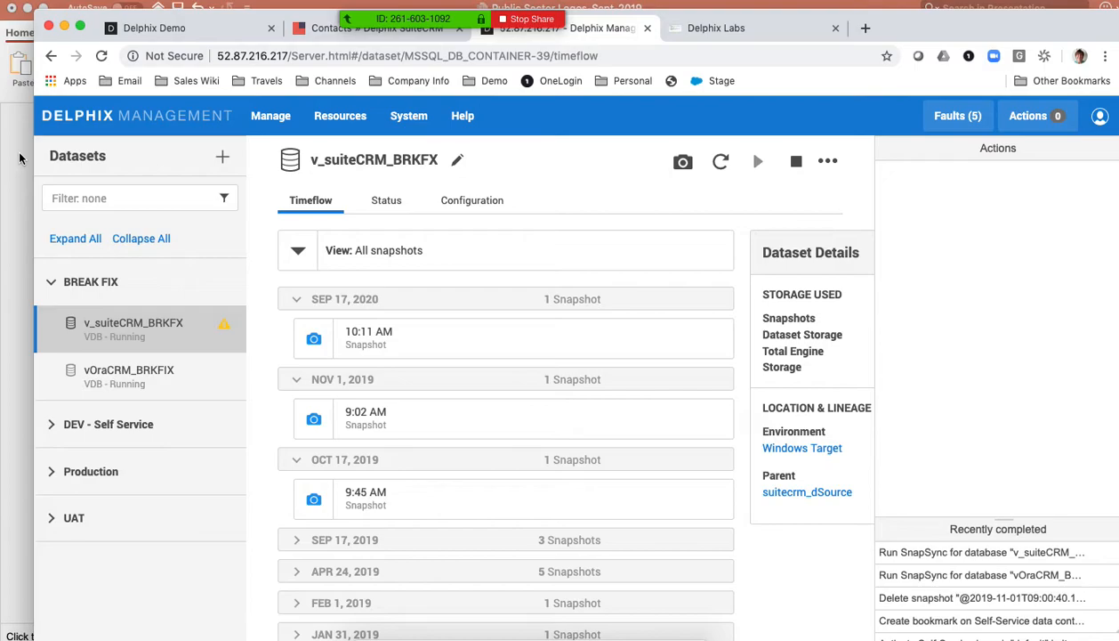
left_click(700, 28)
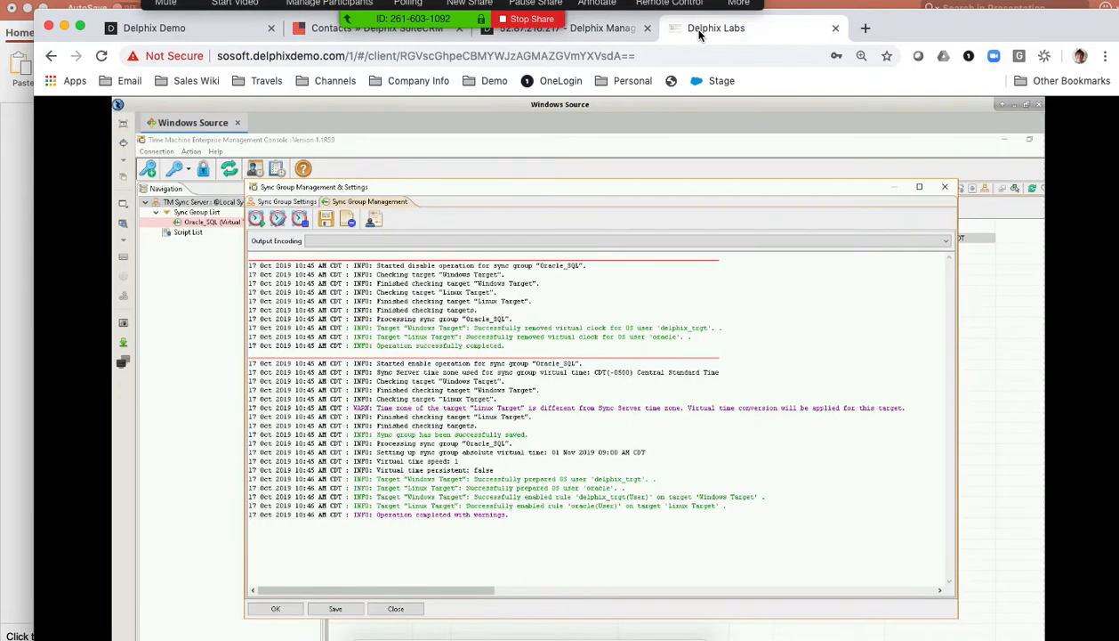
left_click(1000, 104)
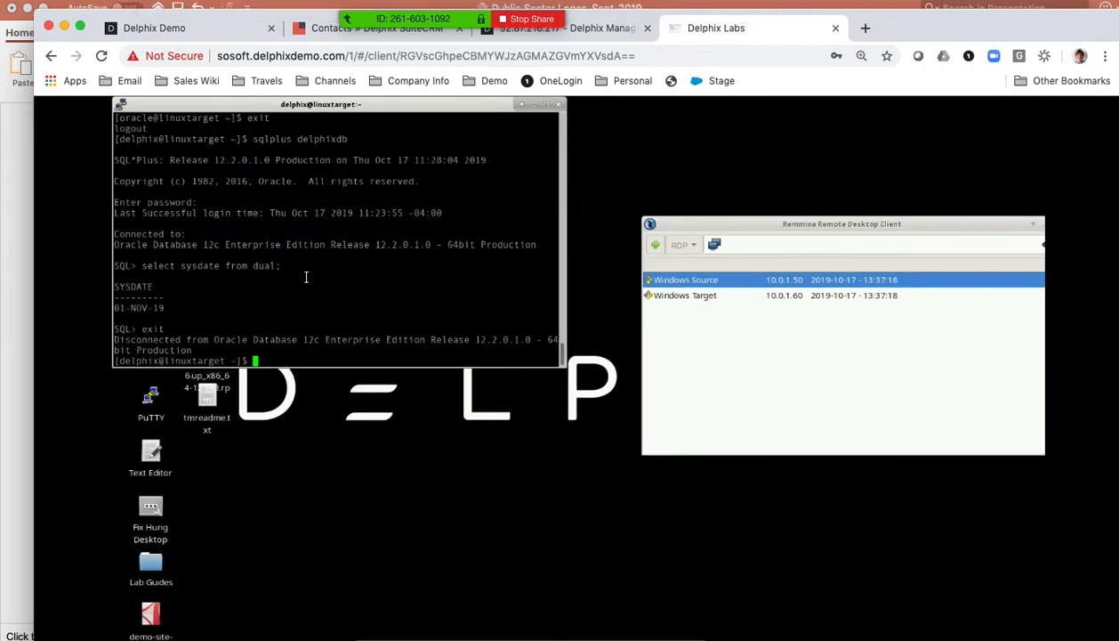
type("date")
key("Return")
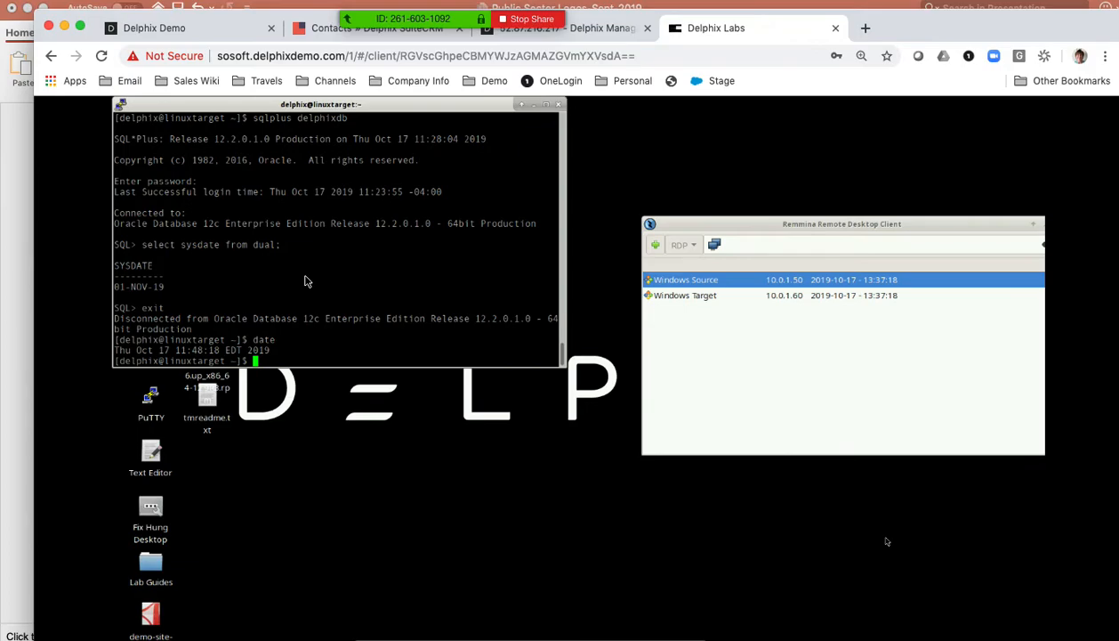
- Switch to the oracle account with su - oracle, enter the account password and run date
type("su - oracle")
key("Return")
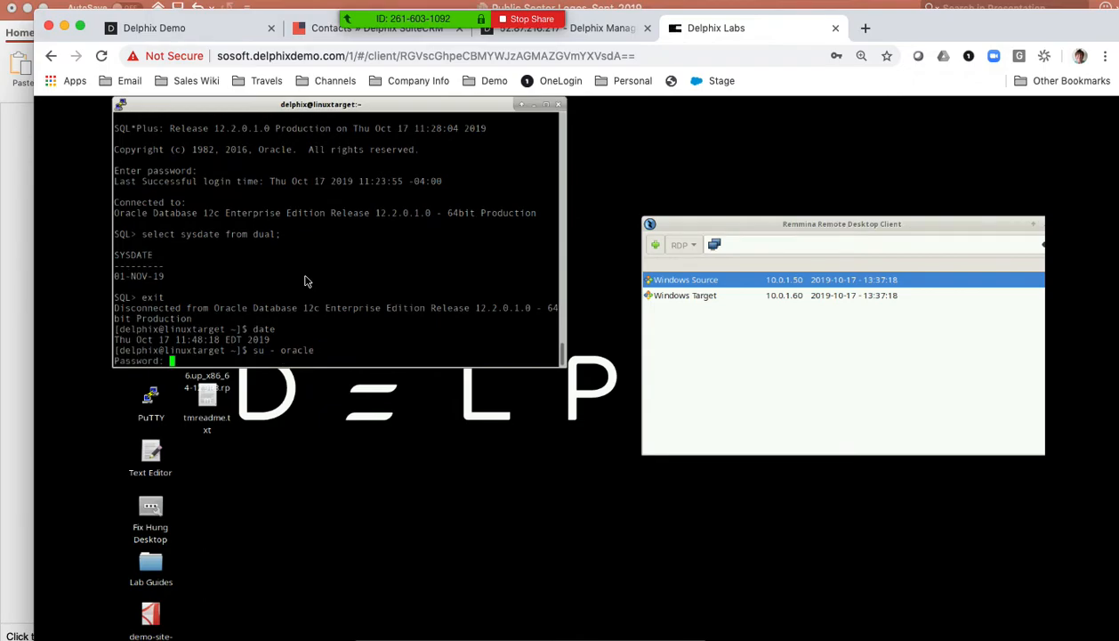
key("Return")
type("date")
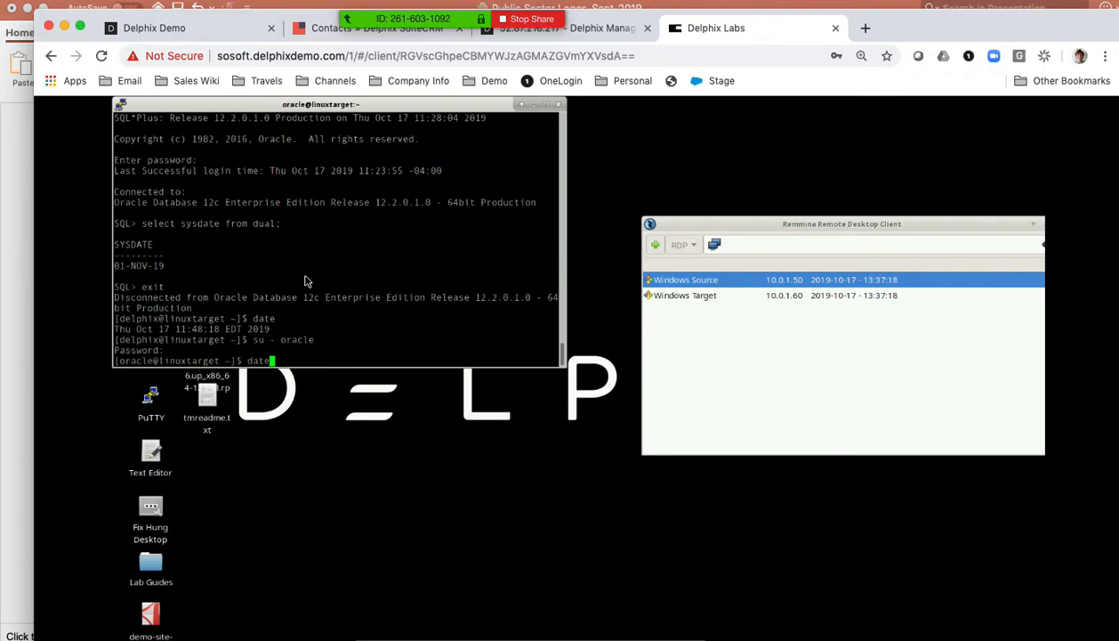
key("Return")
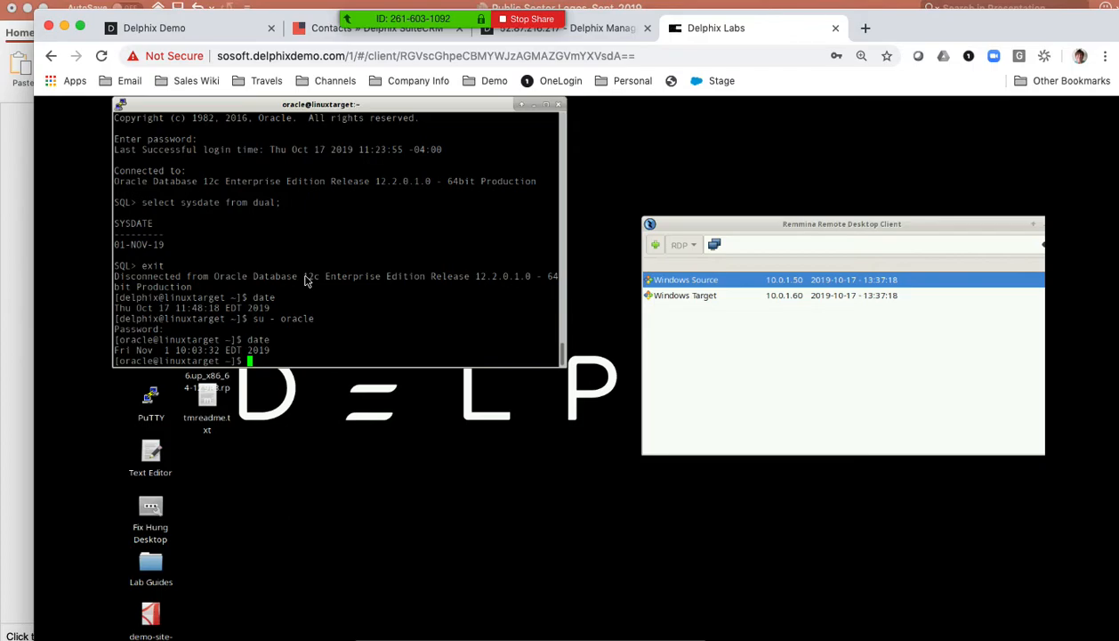
- Exit the oracle session and run date again as the delphix user
type("exit")
key("Return")
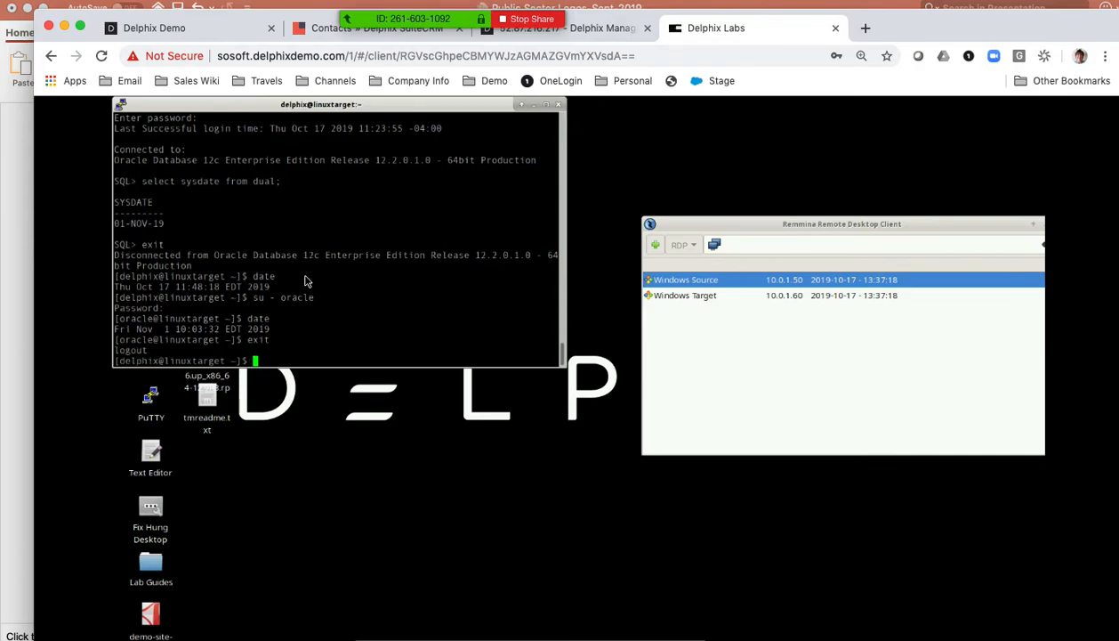
type("date")
key("Return")
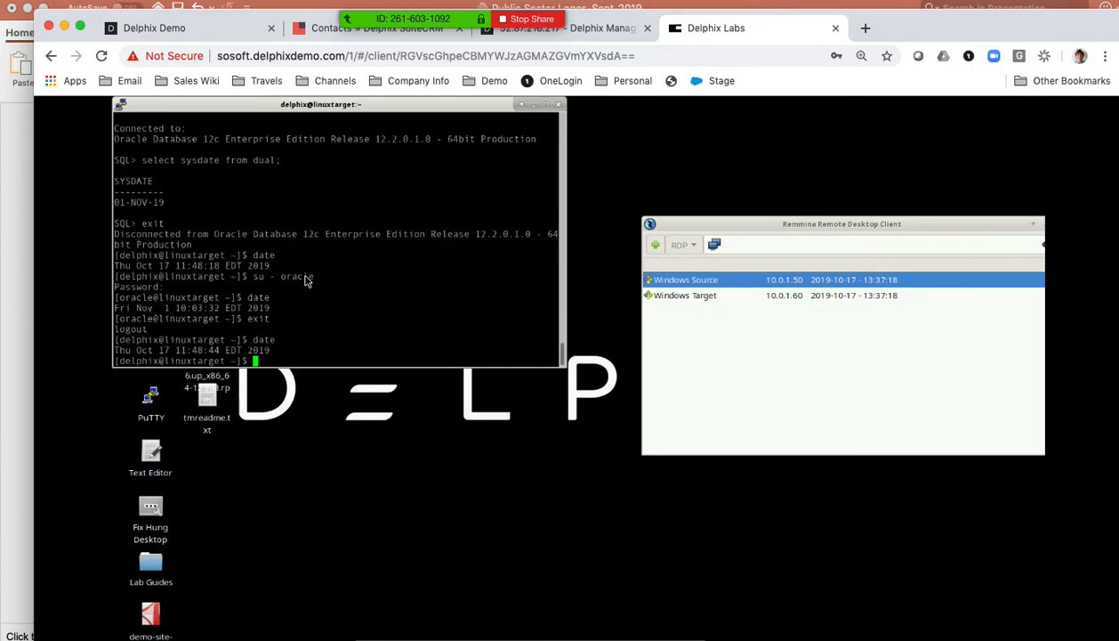
- Connect to the Oracle database with sqlplus delphixdb and enter the database password
type("sqlplus delphixdb")
key("Return")
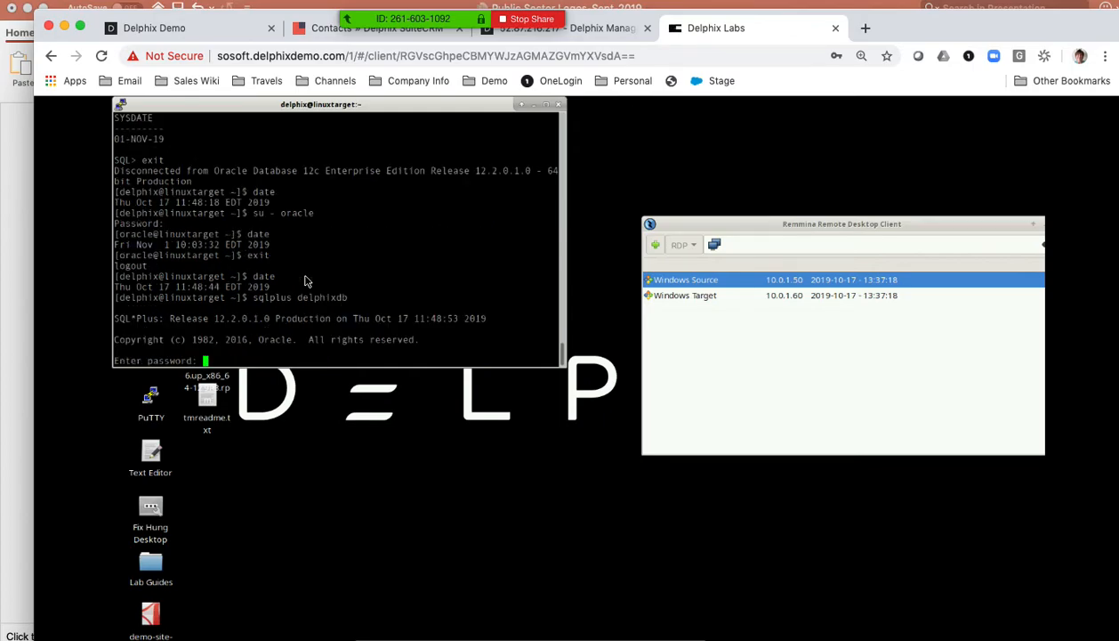
key("Return")
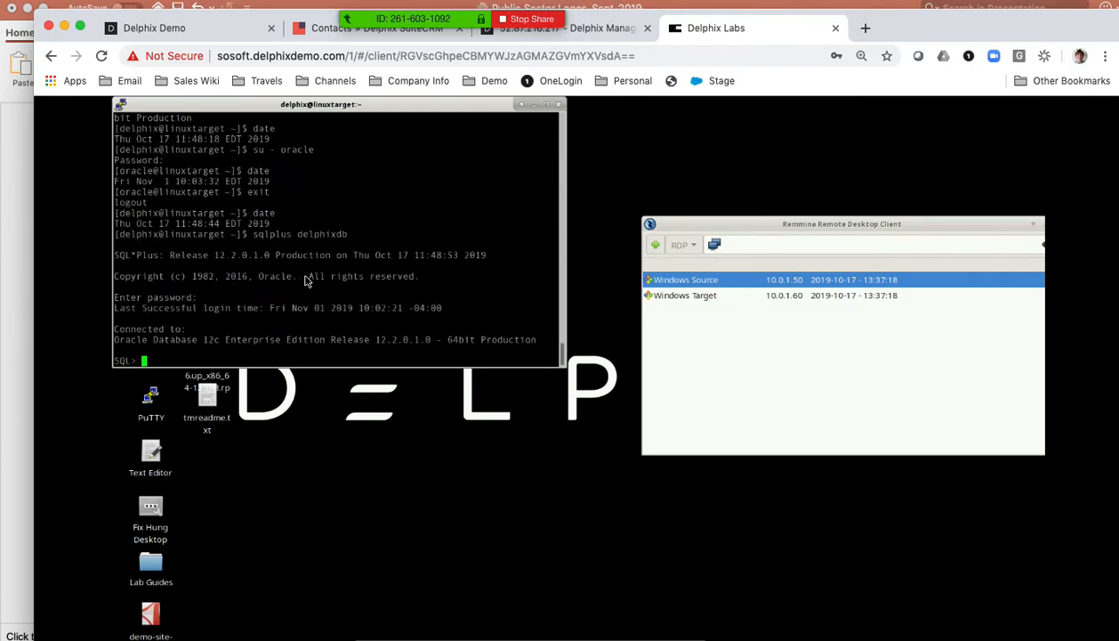
- Query the database date with select sysdate from dual; and exit SQL*Plus
type("sy")
type("lect sysda")
type("te from dual")
type(";")
key("Return")
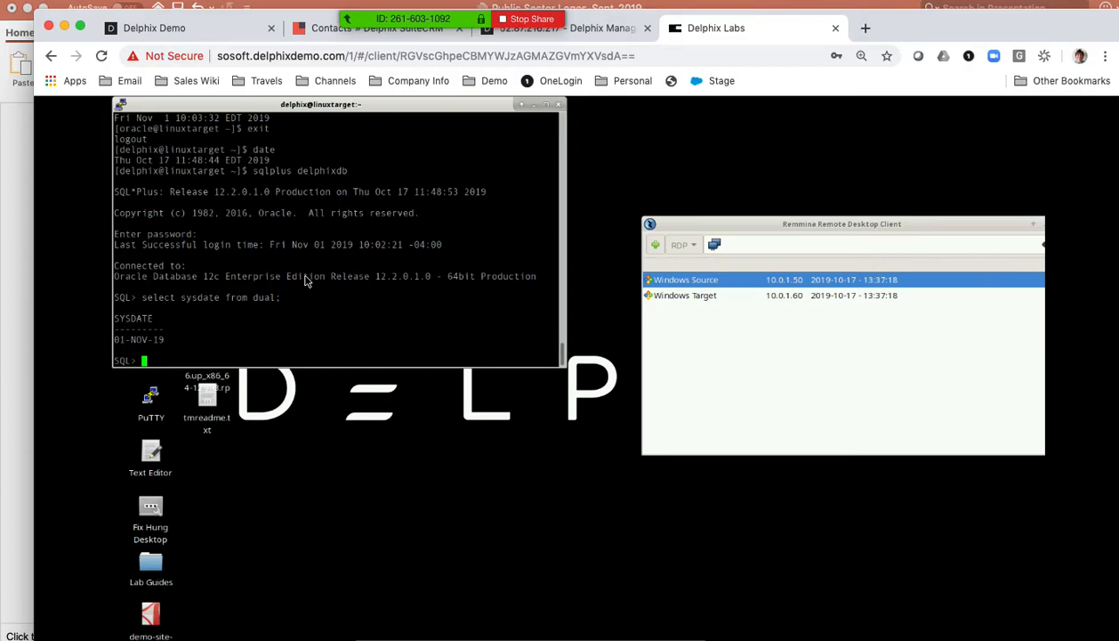
type("exit")
key("Return")
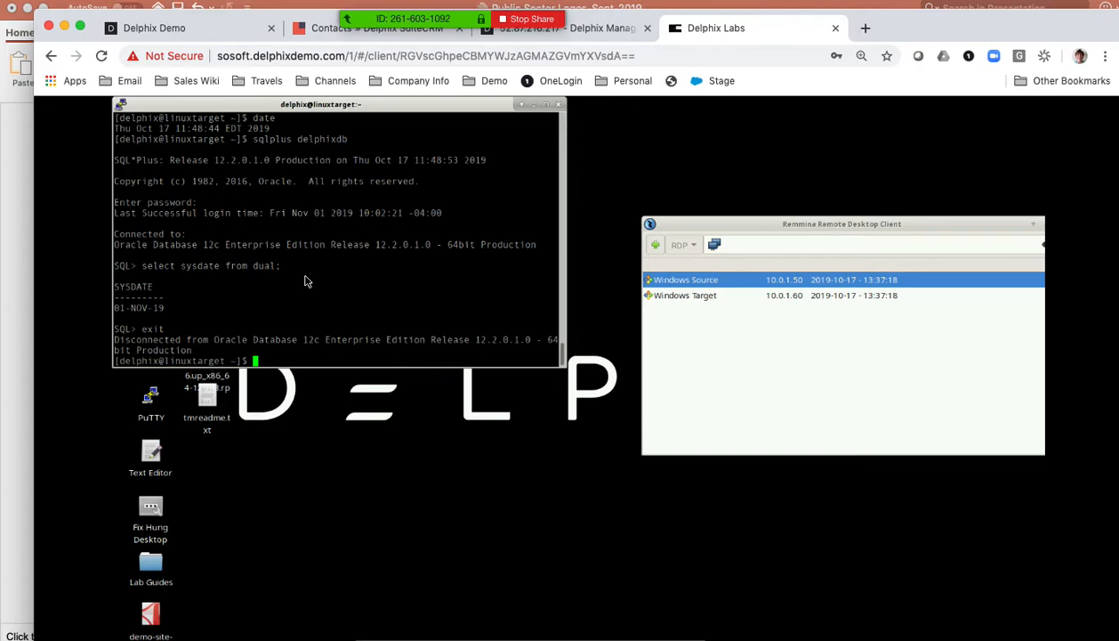
- Switch to SuiteCRM, open the first recently viewed contact and duplicate it
left_click(301, 31)
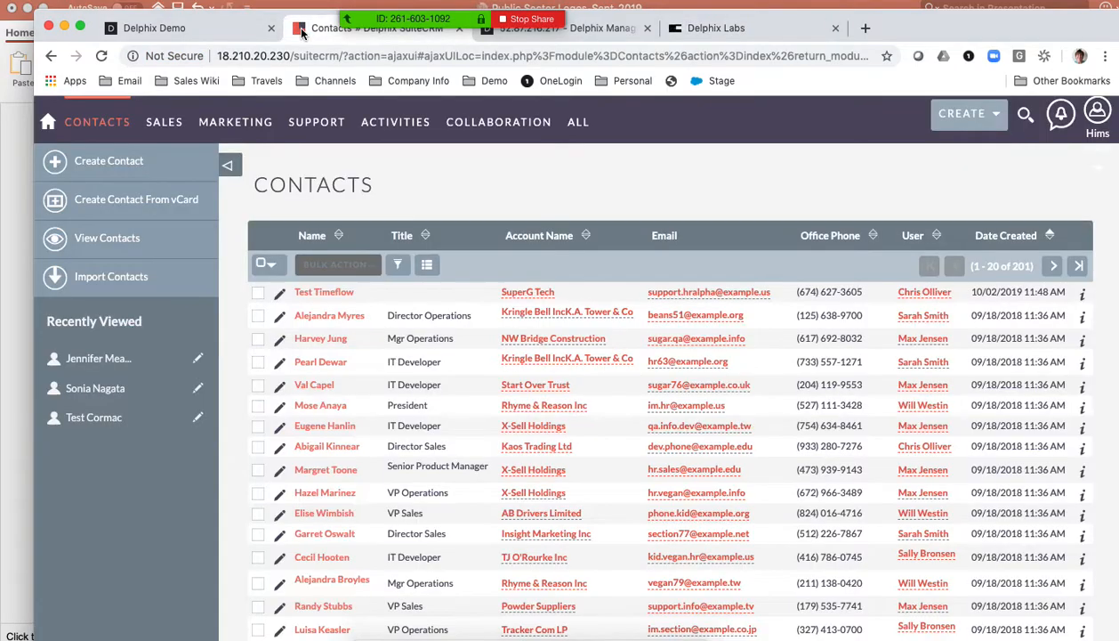
left_click_drag(952, 28, 923, 22)
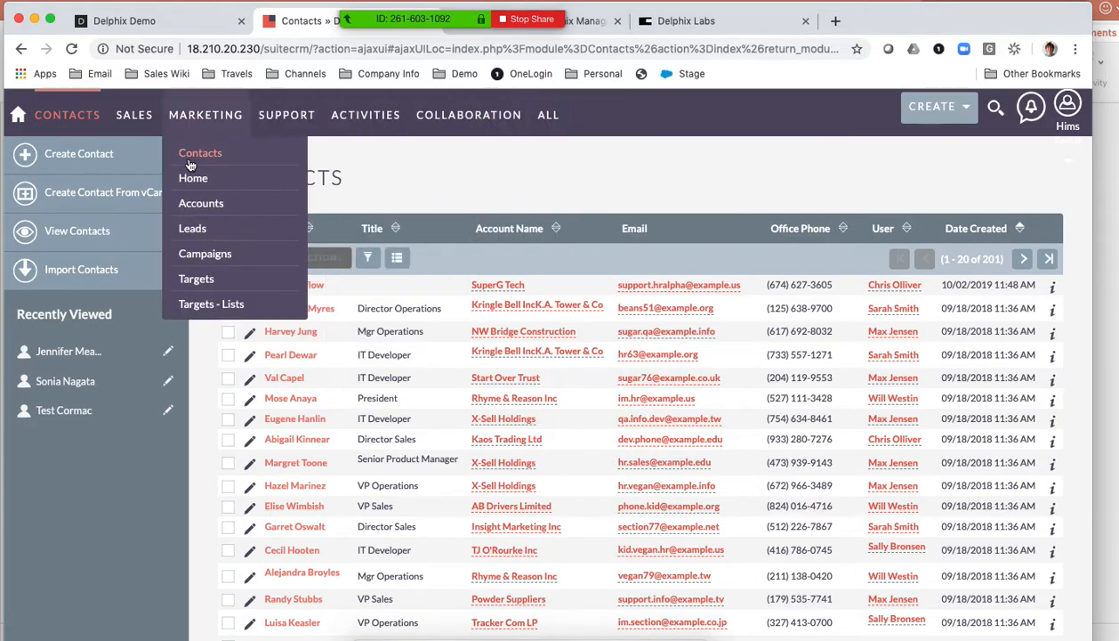
left_click(55, 353)
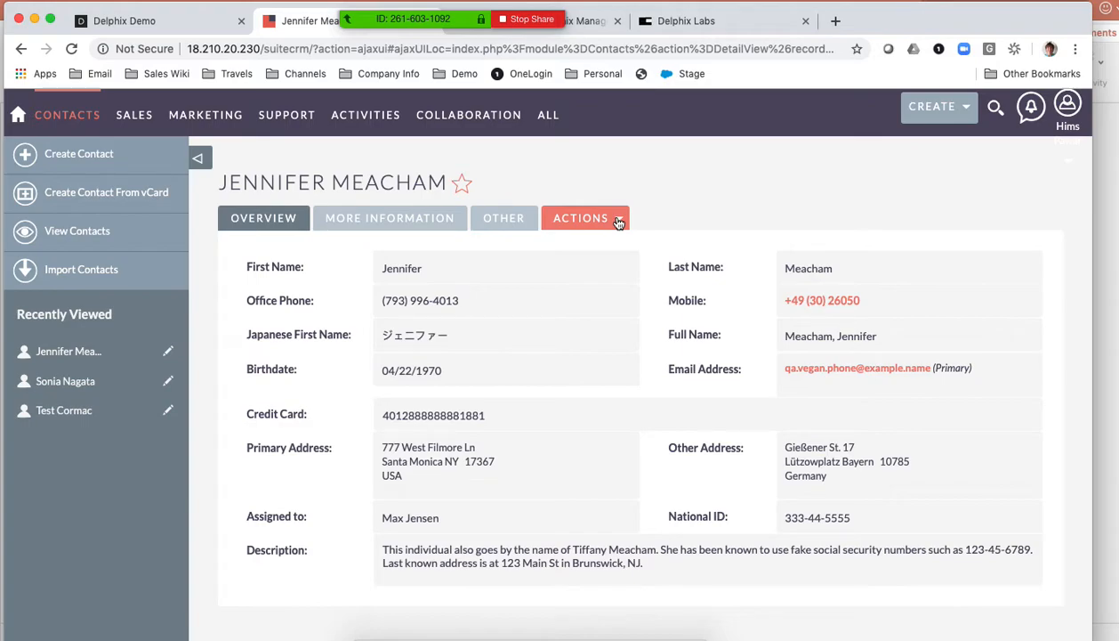
left_click(620, 220)
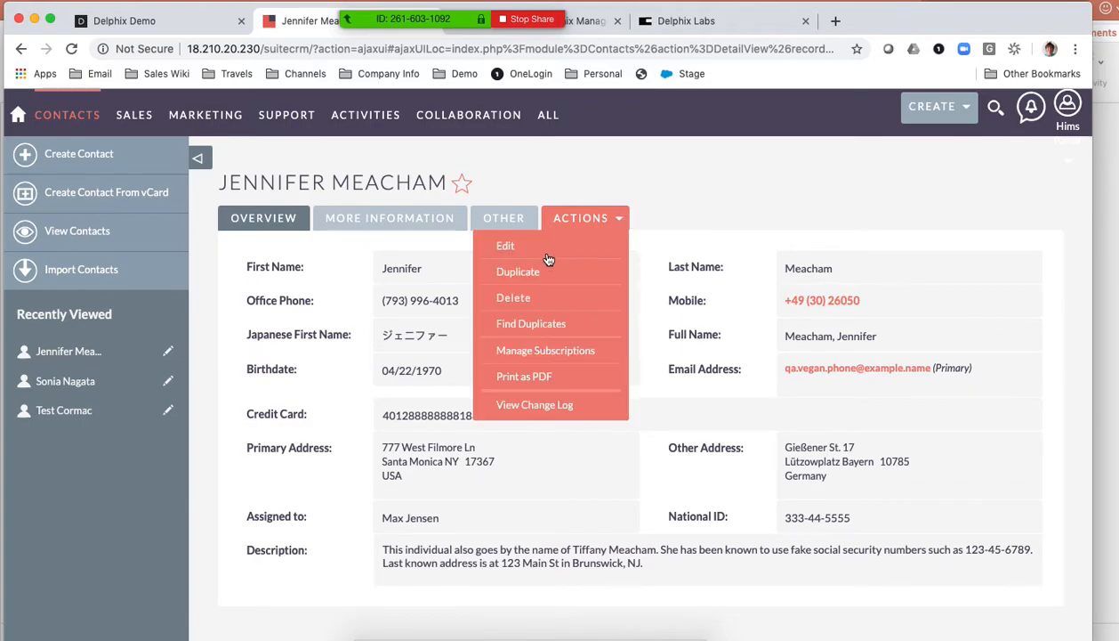
left_click(523, 274)
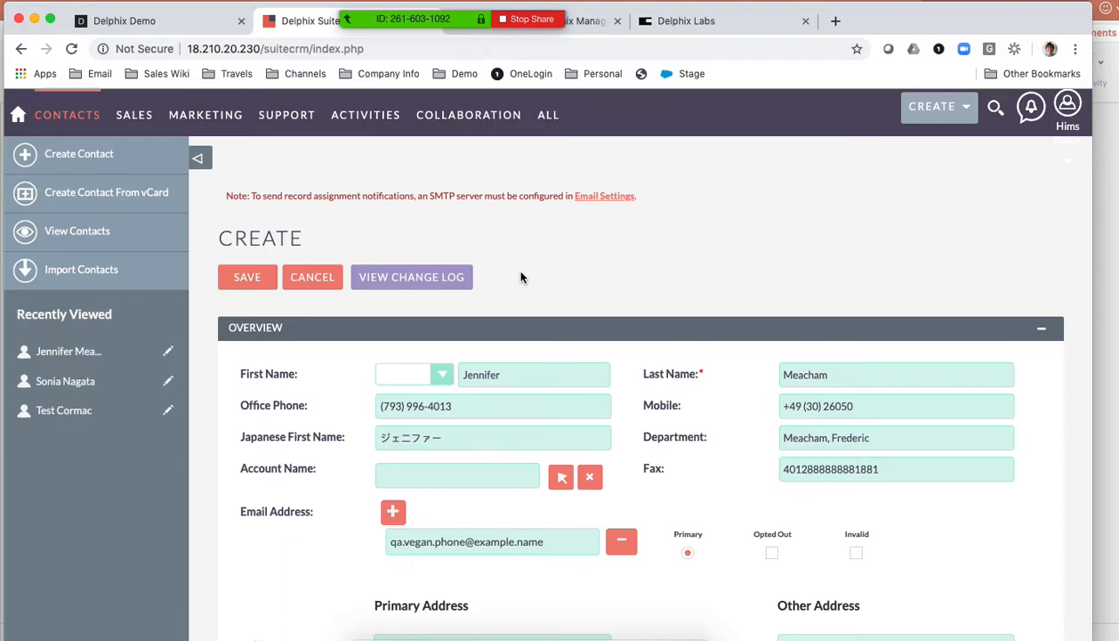
- Set the duplicate contact's first name to newtest and change the last digit of its fax and office phone to 2
left_click_drag(511, 374, 464, 370)
type("newtest")
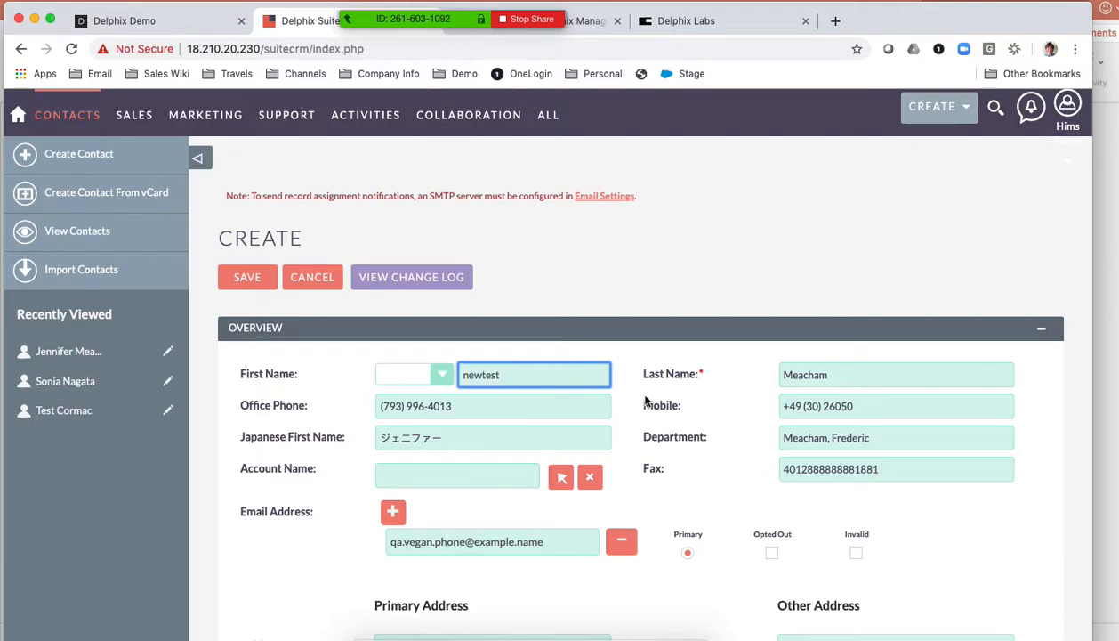
left_click(886, 470)
key("BackSpace")
type("2")
left_click(462, 409)
key("BackSpace")
type("2")
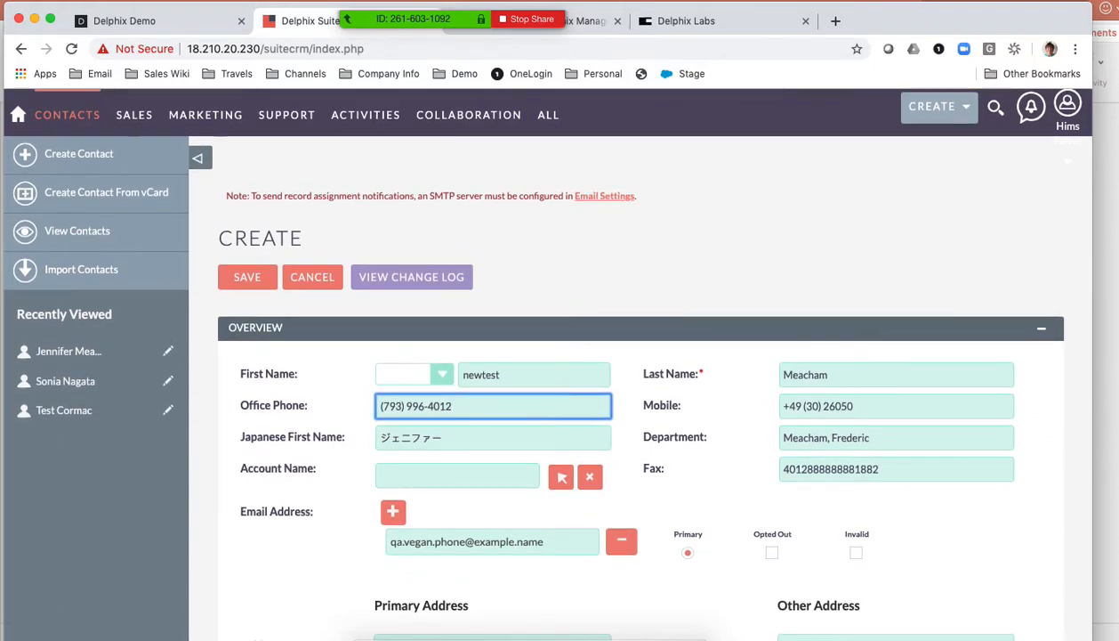
- Change the ending of the duplicate contact's email address to .com
left_click(707, 292)
scroll(709, 294, "down", 3)
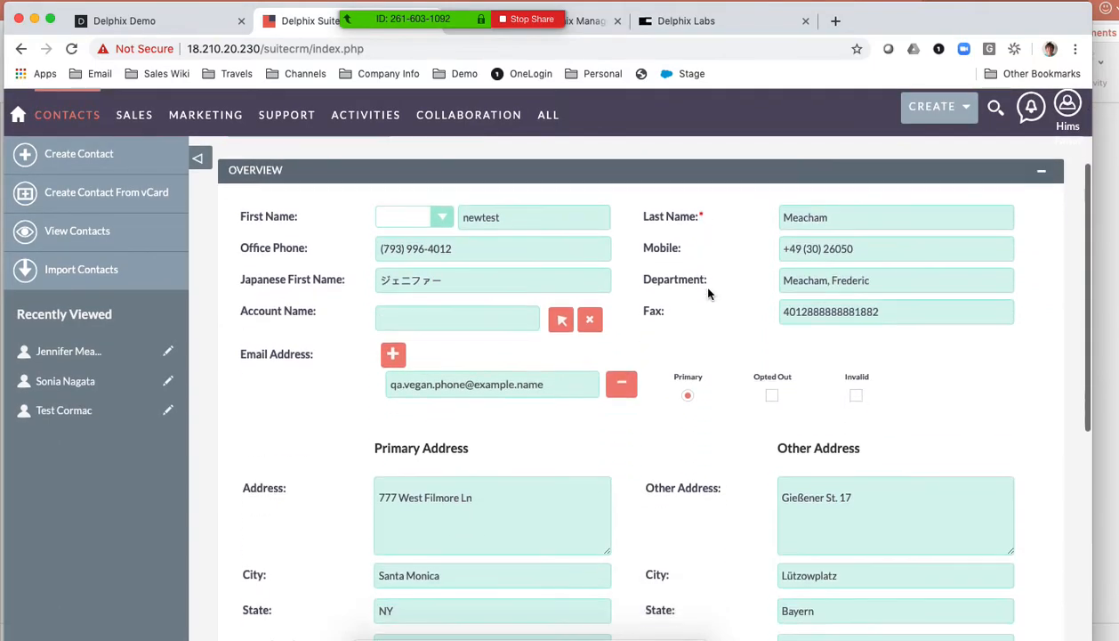
scroll(709, 293, "down", 2)
key("BackSpace")
key("BackSpace")
key("BackSpace")
type("com")
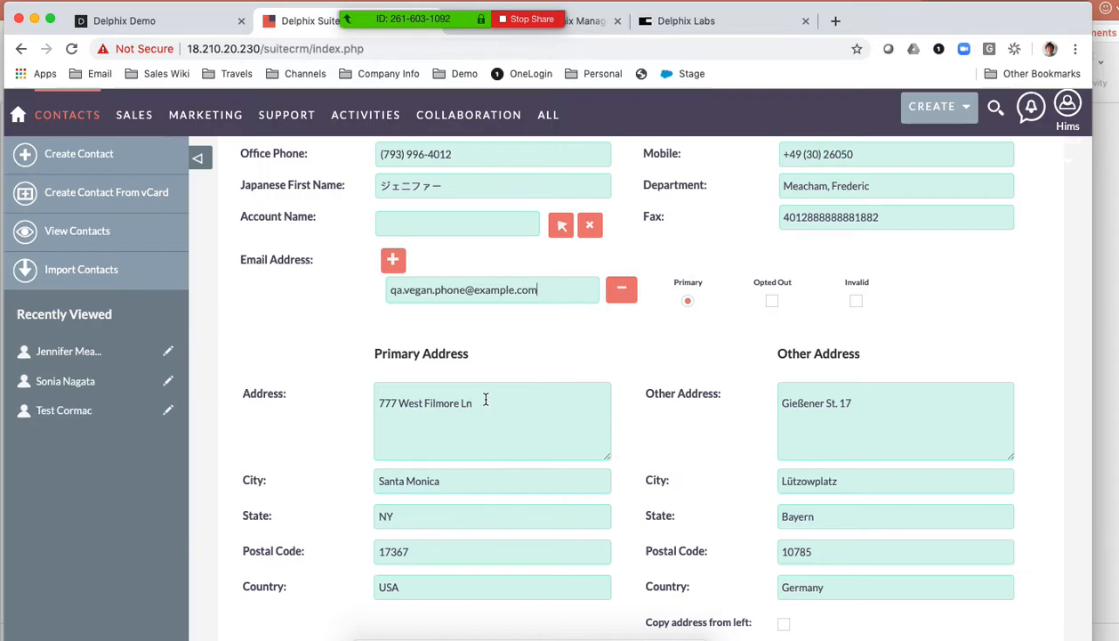
- Set the primary address state to CA and the other address country to Italy
left_click(401, 524)
double_click(401, 524)
type("CA")
left_click(835, 588)
left_click_drag(835, 588, 769, 593)
type("It")
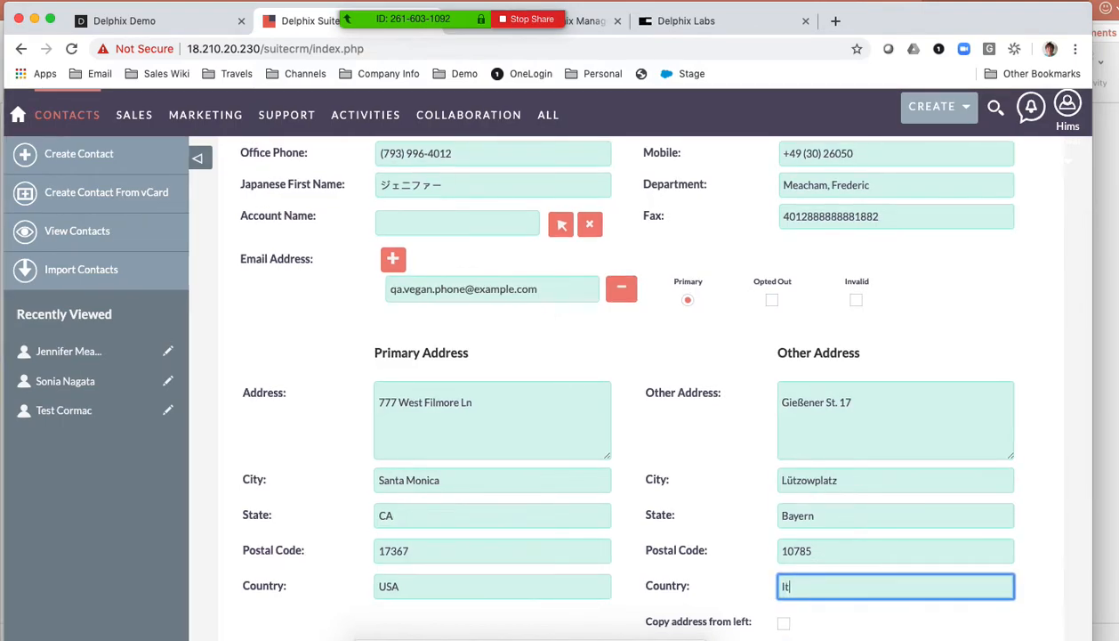
type("aly")
left_click(635, 434)
- Save the duplicated contact and return to the Contacts list
scroll(635, 433, "down", 2)
scroll(635, 433, "down", 7)
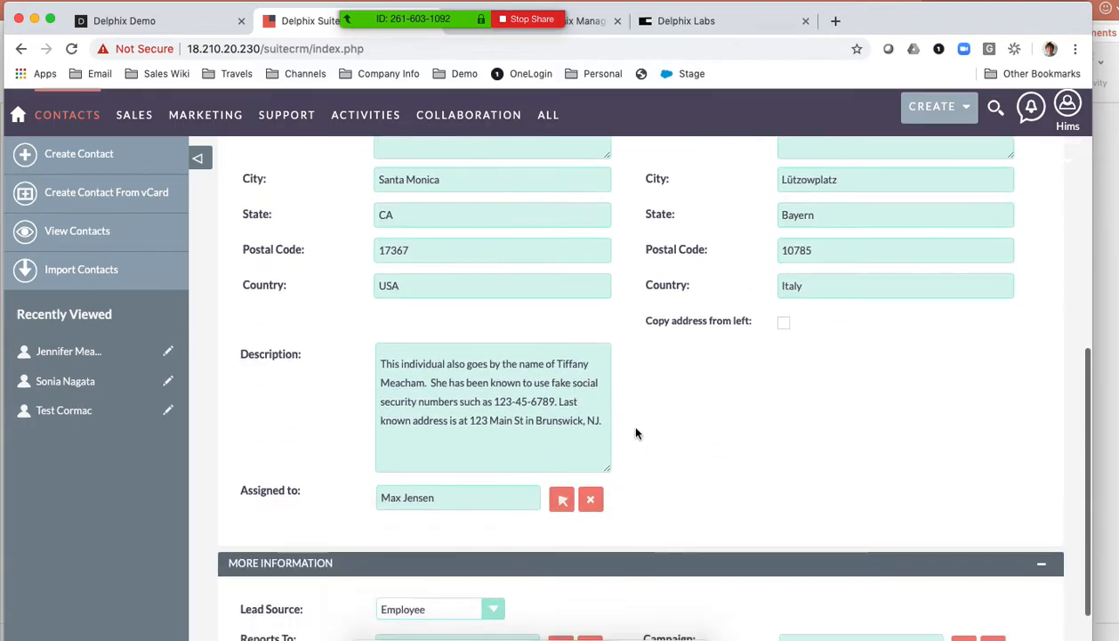
left_click(247, 593)
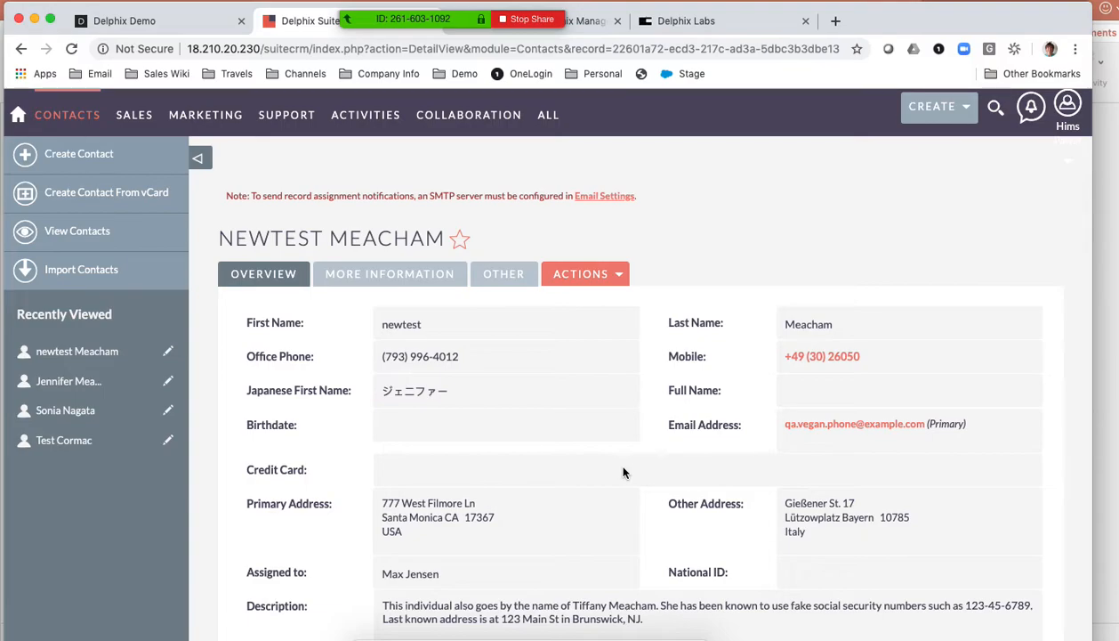
mouse_move(129, 116)
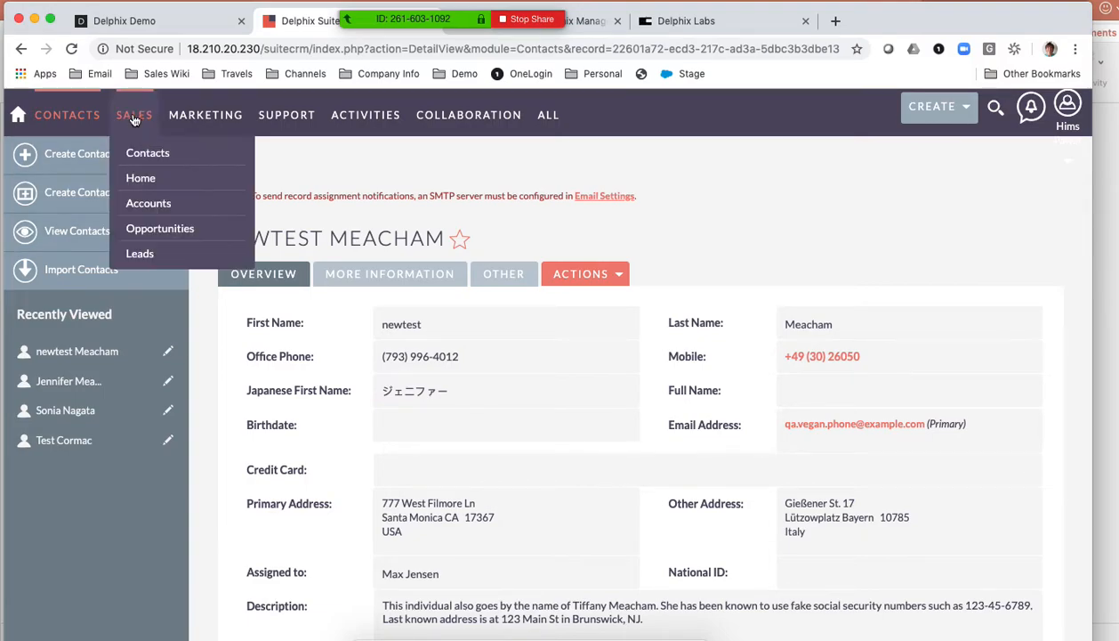
left_click(142, 154)
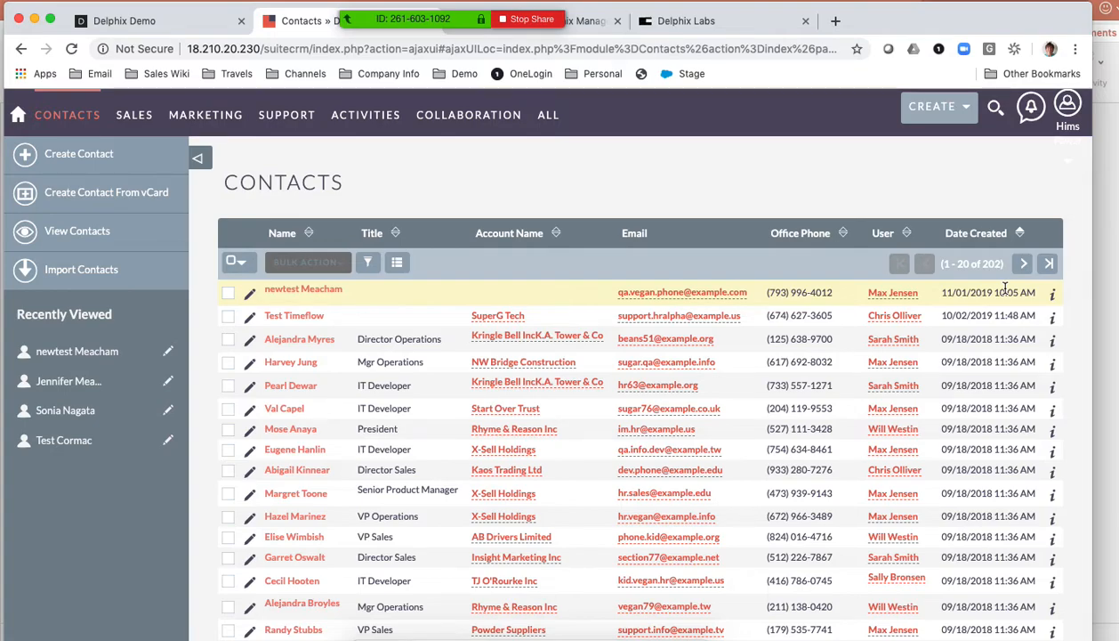
- Review the v_suiteCRM_BRKFX snapshots in Delphix Management and the Oracle_SQL sync group log on the Delphix Labs desktop
left_click(720, 27)
left_click(601, 27)
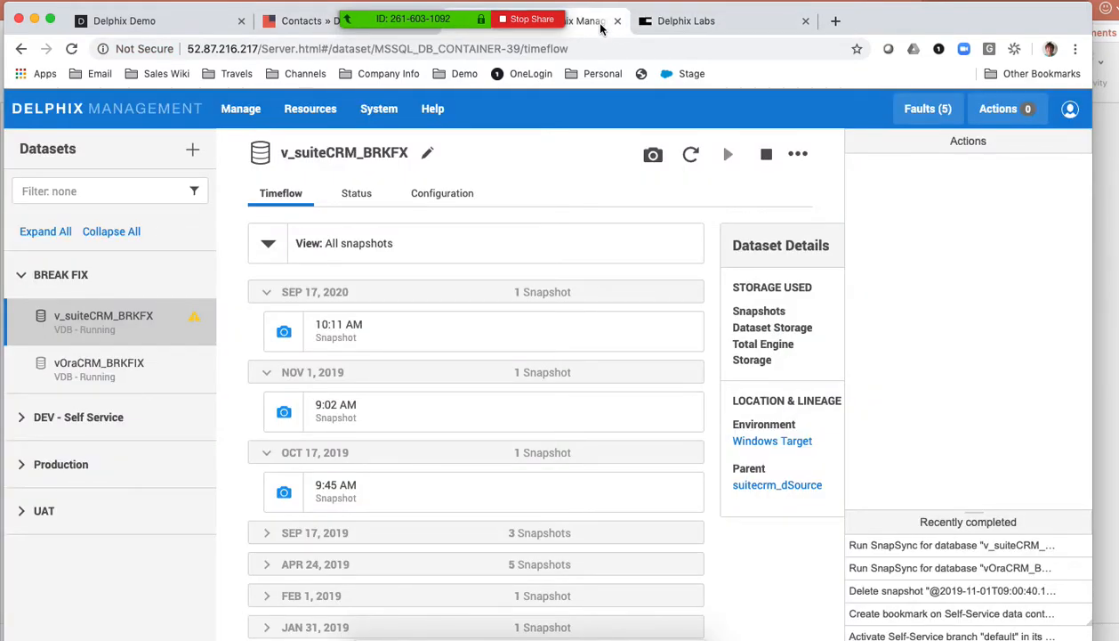
left_click(689, 24)
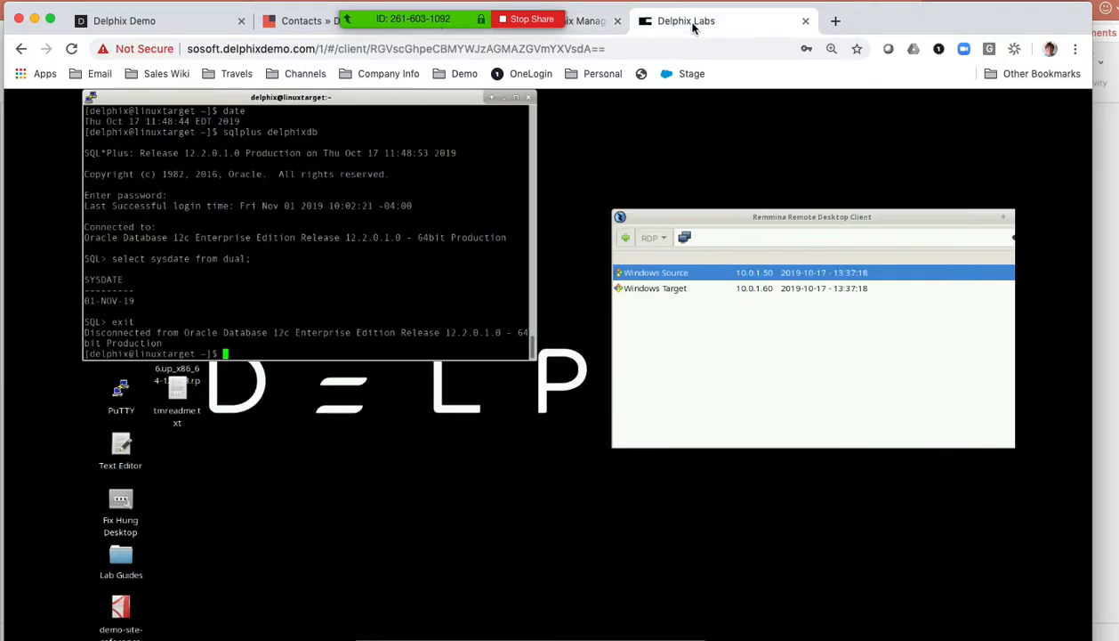
left_click(698, 316)
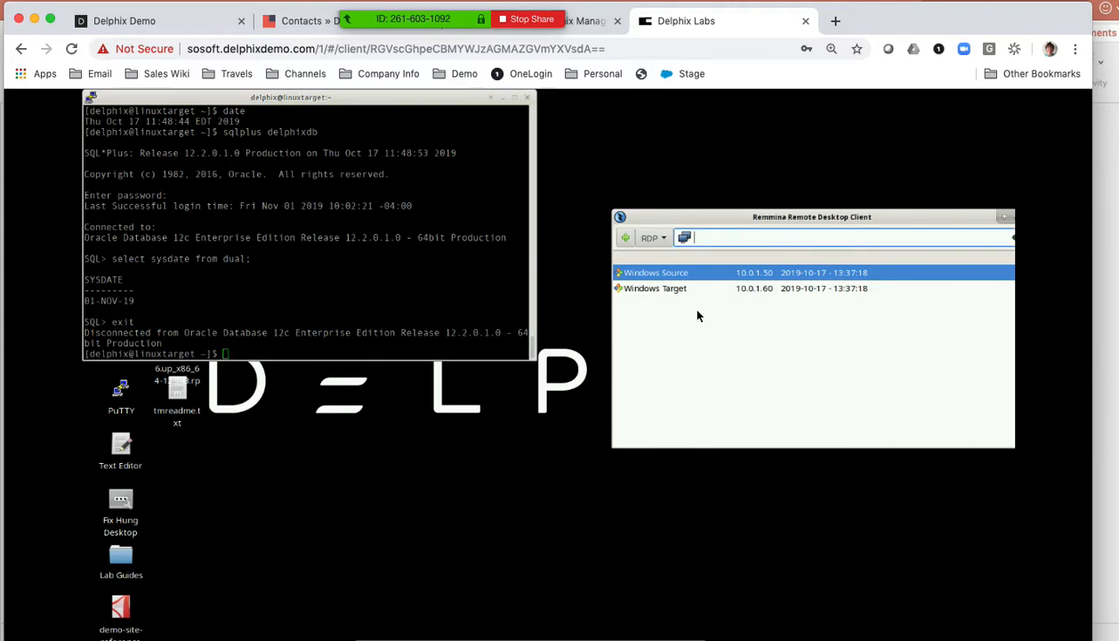
left_click(584, 26)
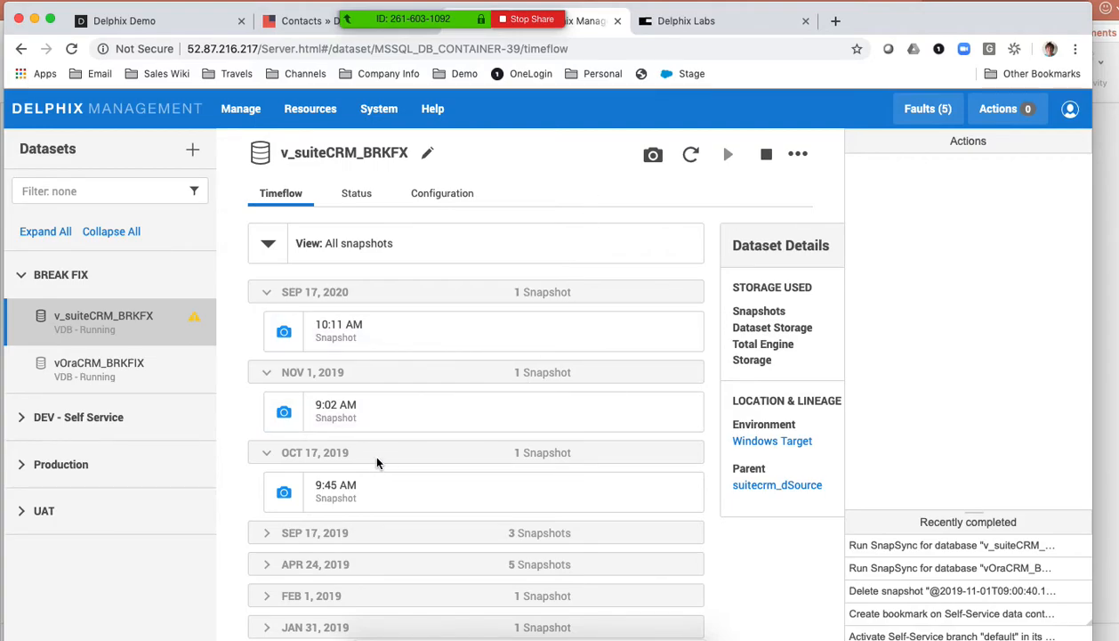
mouse_move(389, 496)
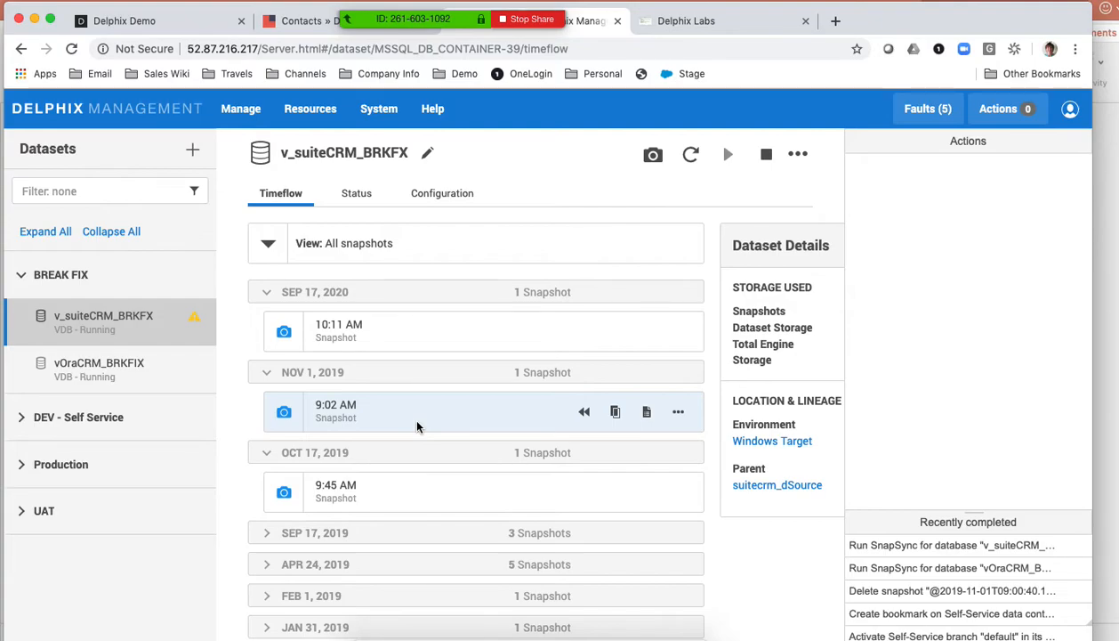
left_click(712, 21)
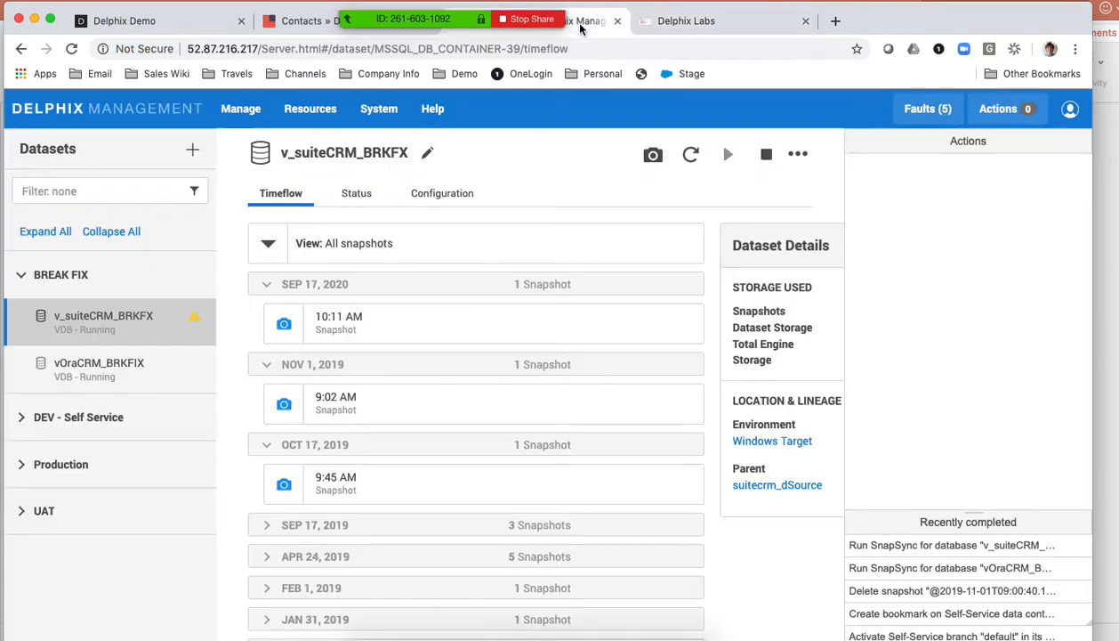
- Return to Delphix Management and rewind v_suiteCRM_BRKFX to its Oct 17, 2019 9:45 AM snapshot
left_click(580, 25)
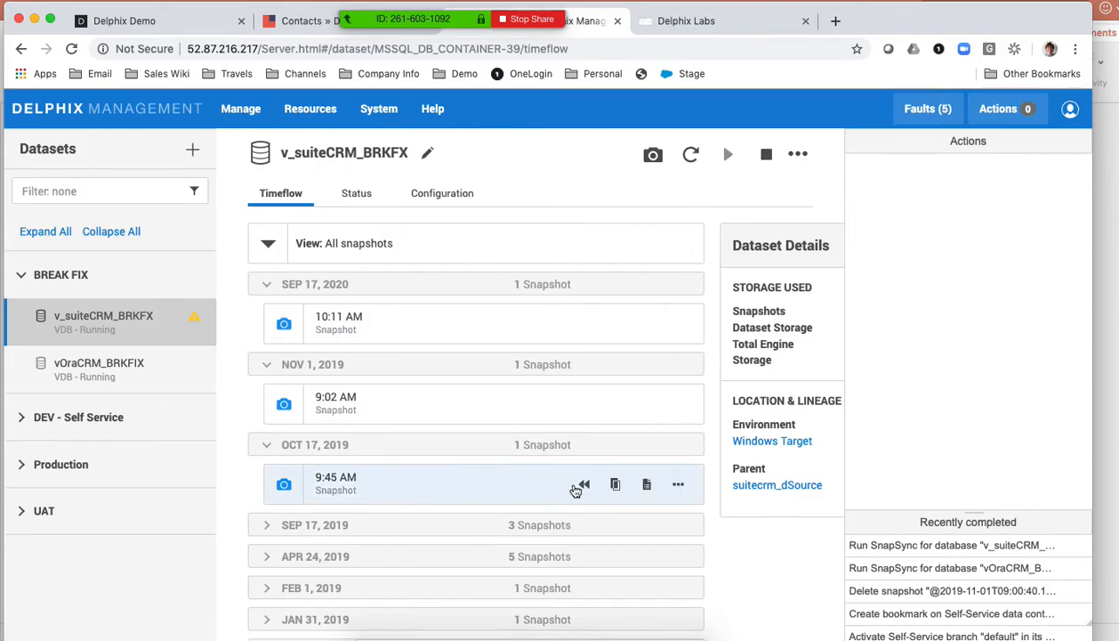
mouse_move(585, 489)
scroll(584, 489, "down", 1)
left_click(585, 483)
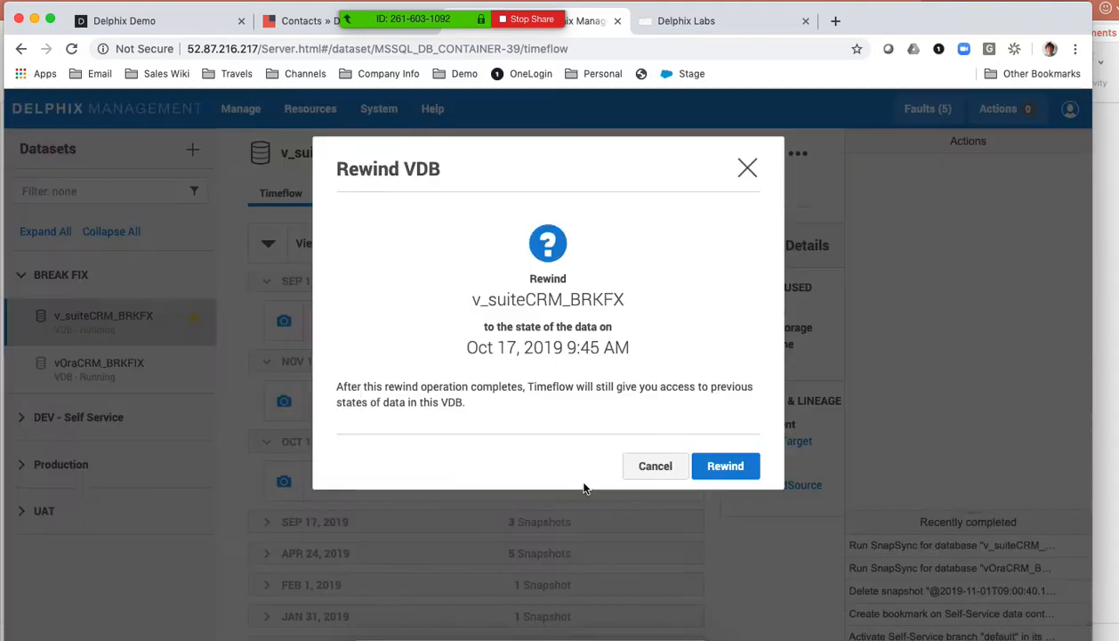
left_click(722, 465)
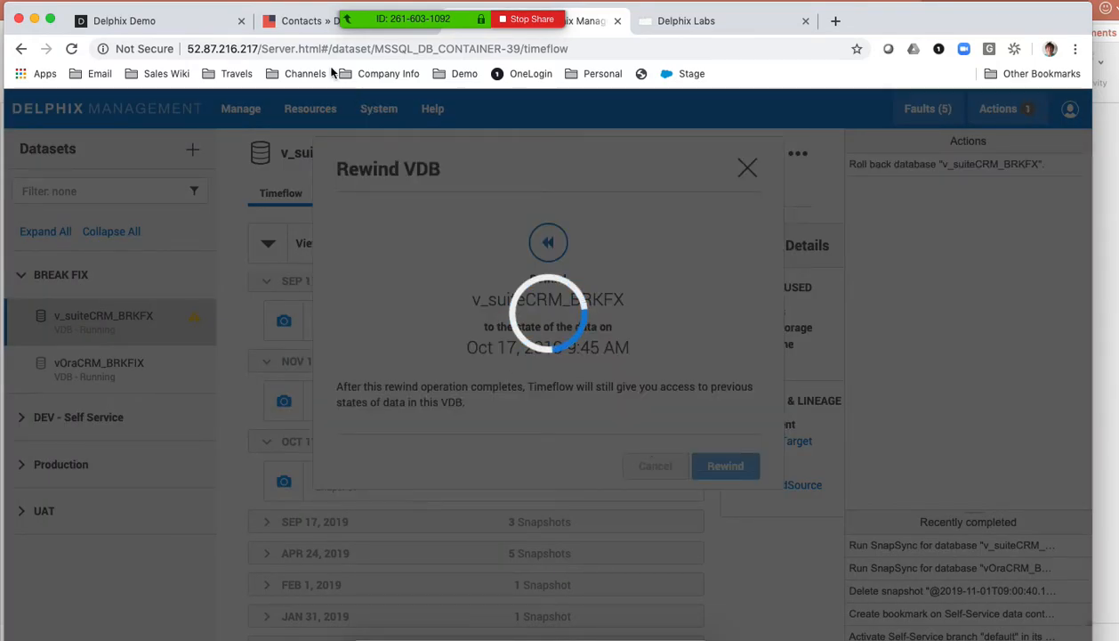
- Switch to SuiteCRM, check the newtest contact's creation date and reload the Contacts page
left_click(293, 20)
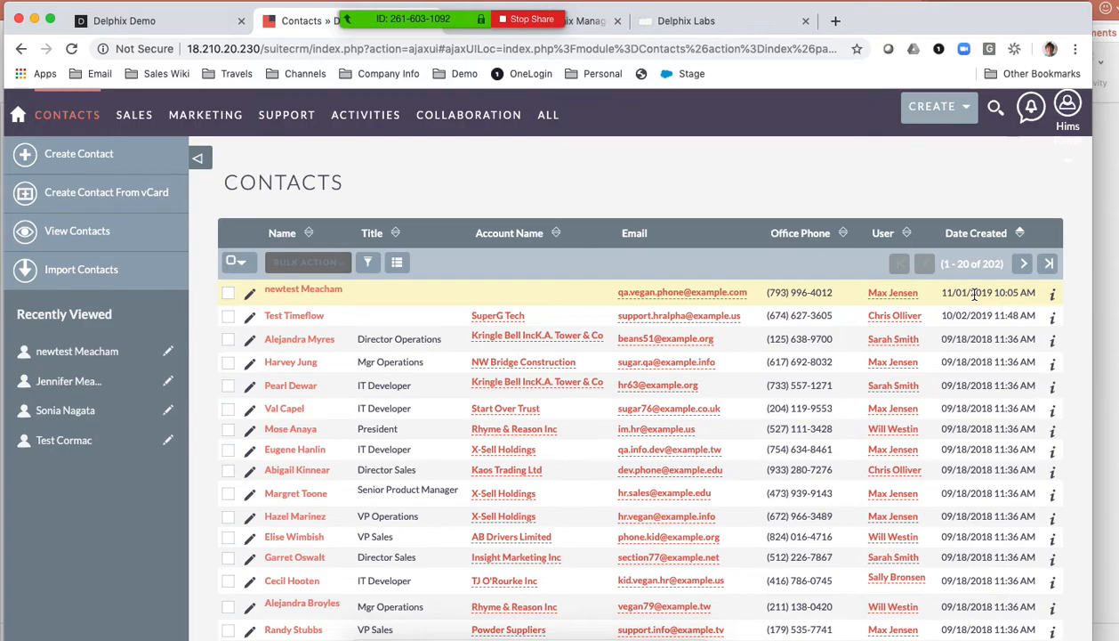
scroll(975, 294, "down", 1)
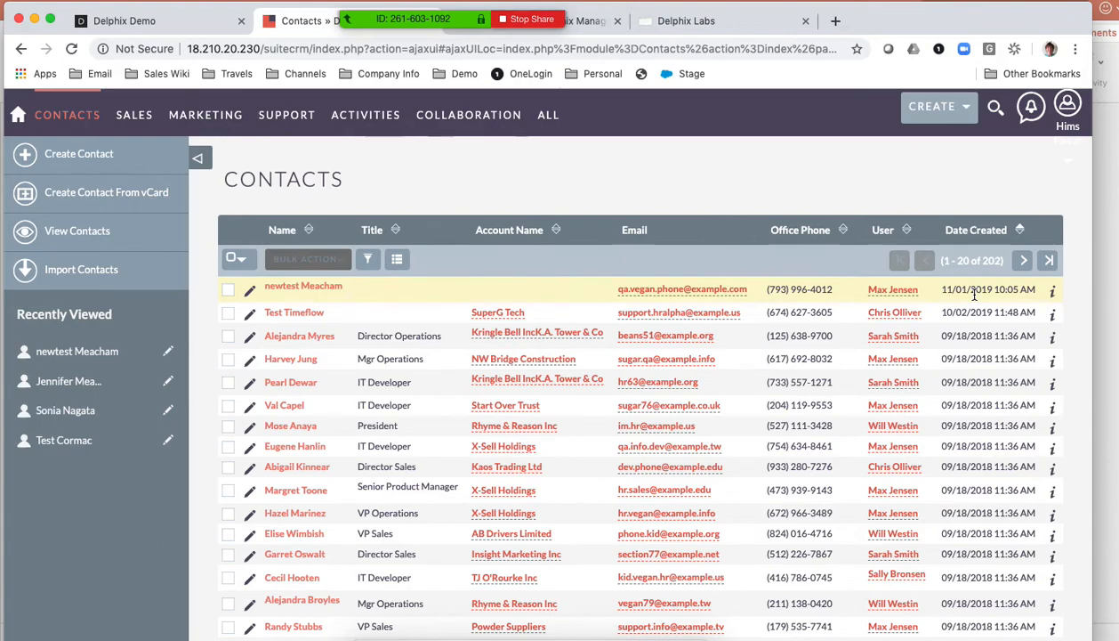
scroll(974, 294, "down", 1)
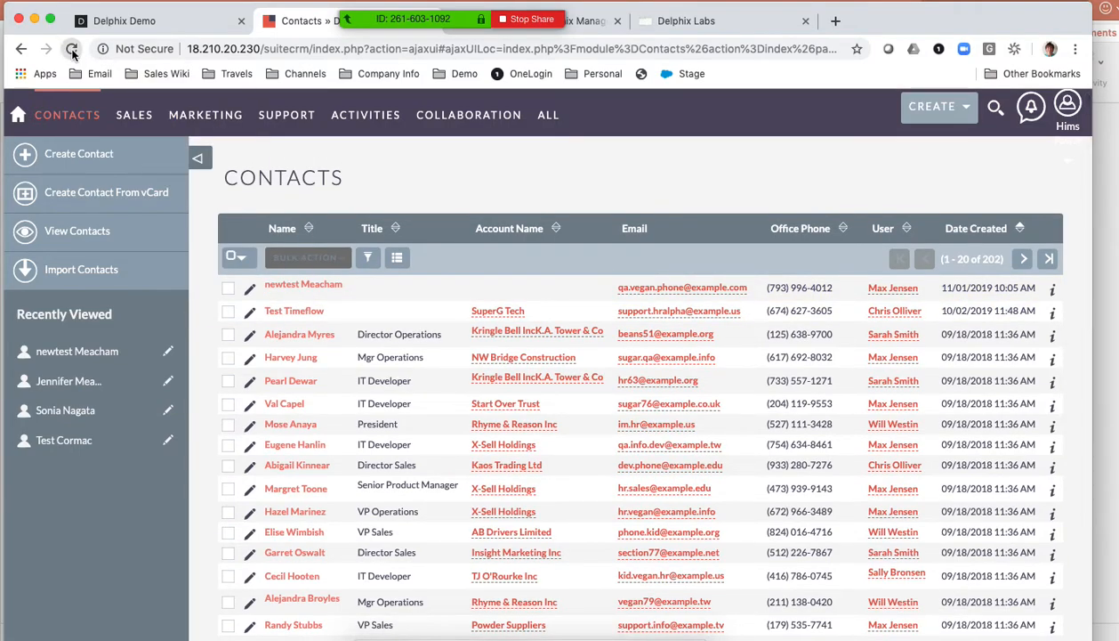
left_click(73, 53)
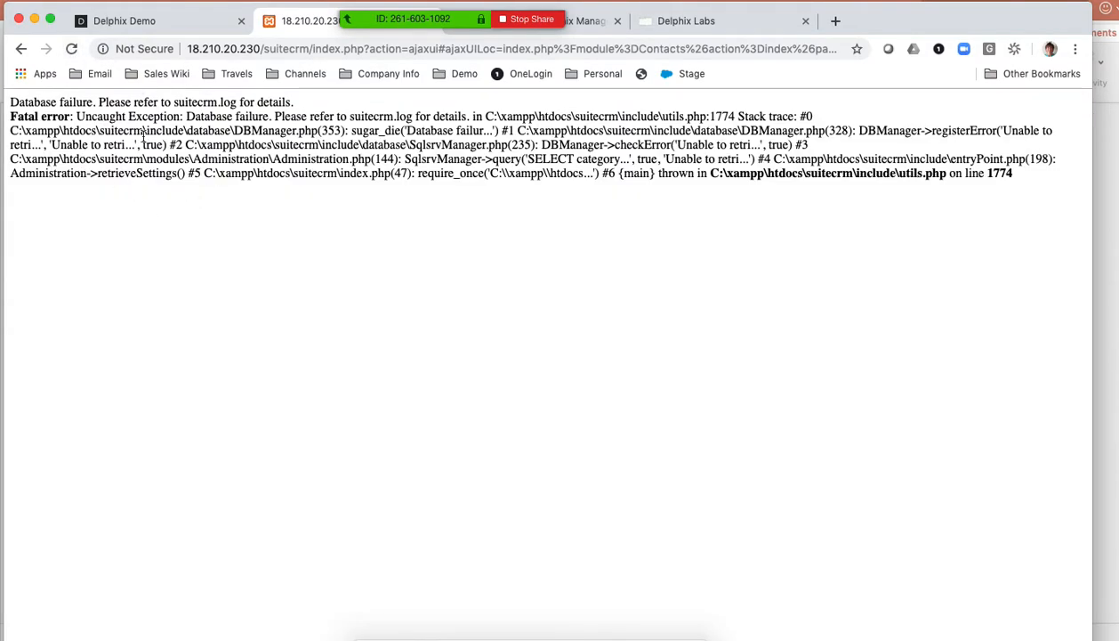
- Switch to Delphix Management, take a snapshot of vOraCRM_BRKFIX and expand its Nov 1 and Oct 17, 2019 snapshot groups
left_click(592, 29)
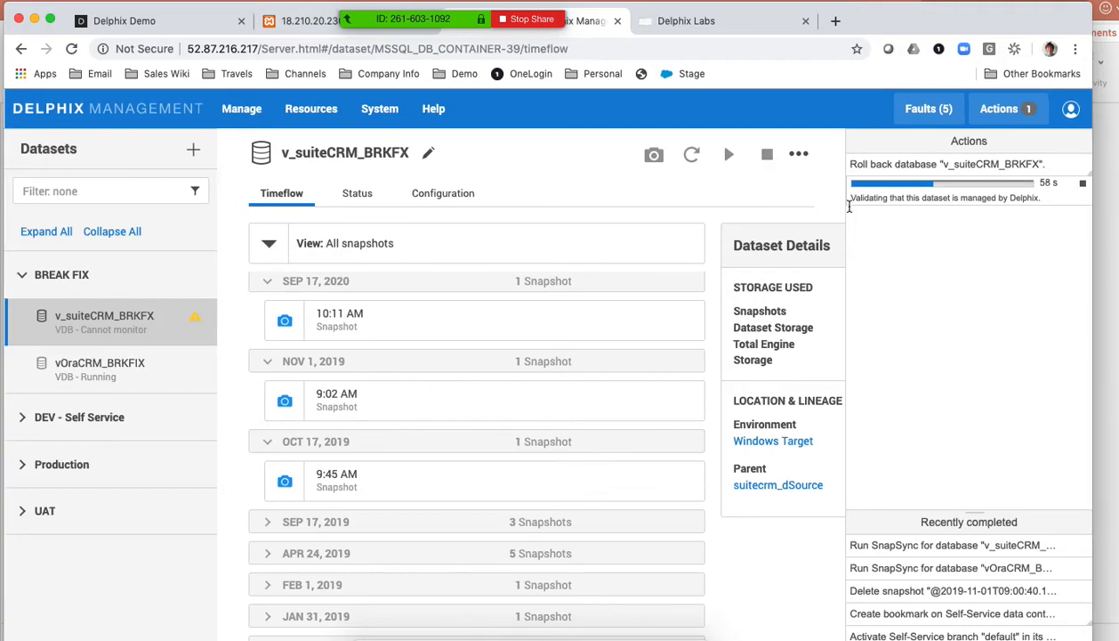
left_click(86, 372)
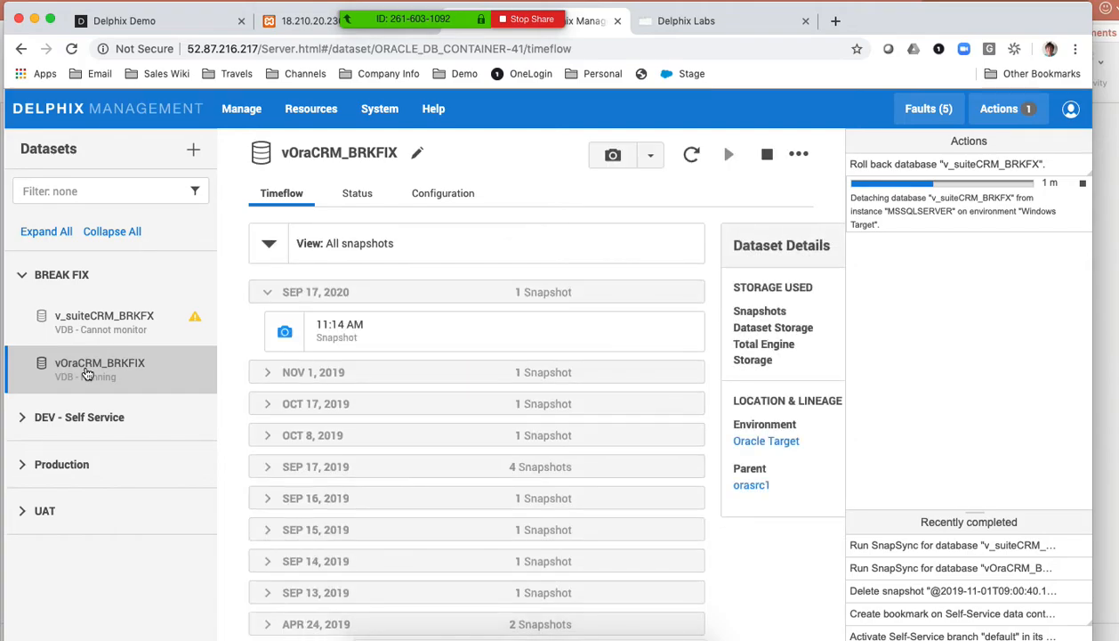
left_click(264, 380)
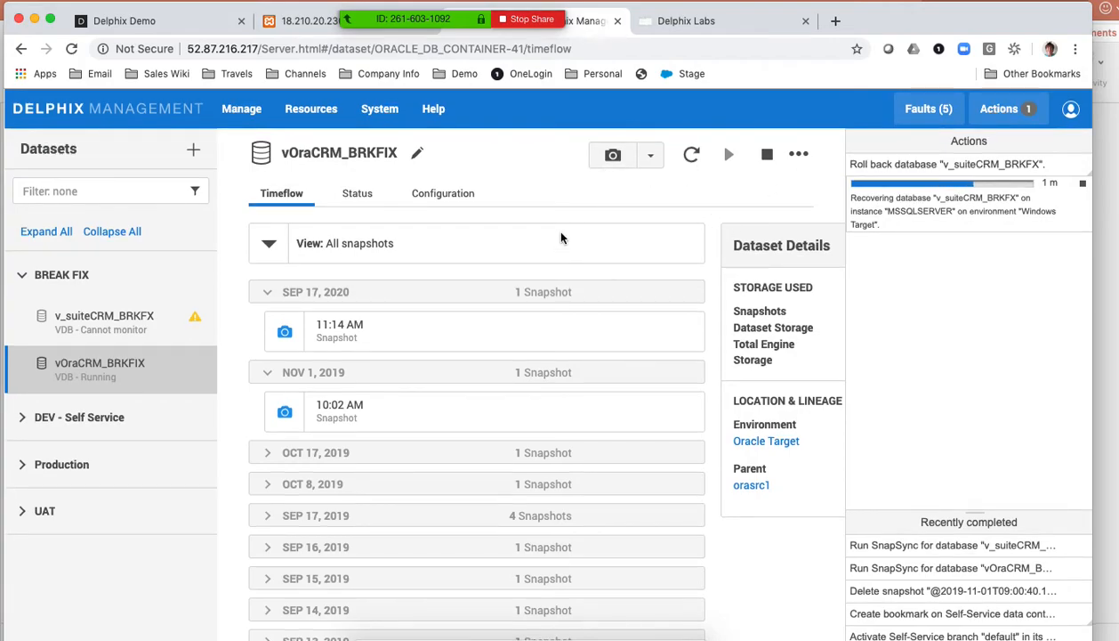
left_click(613, 156)
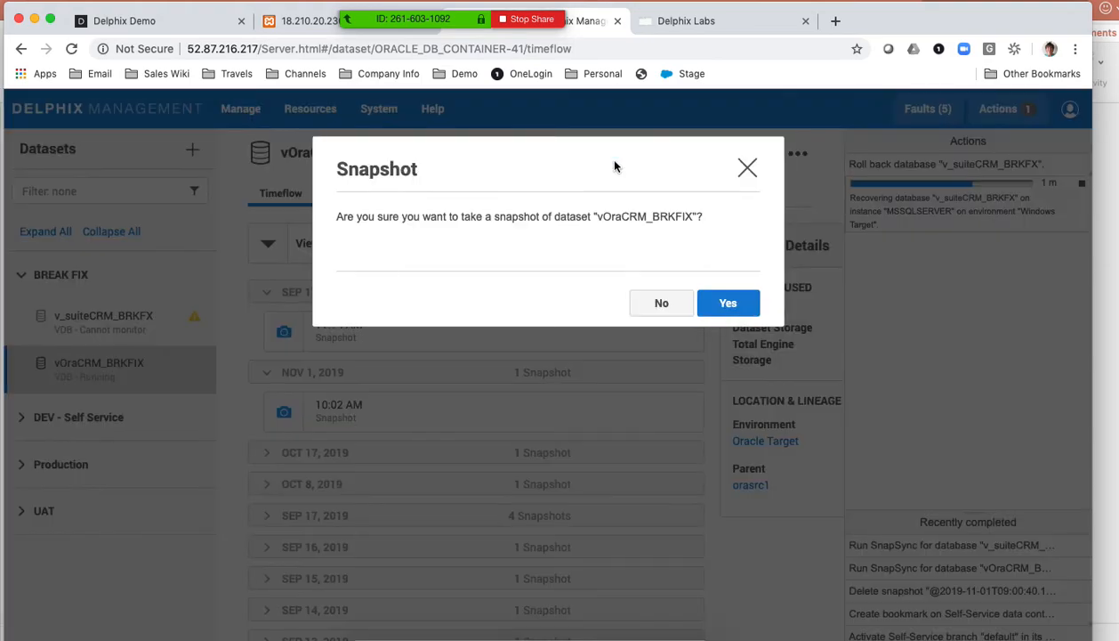
left_click(734, 304)
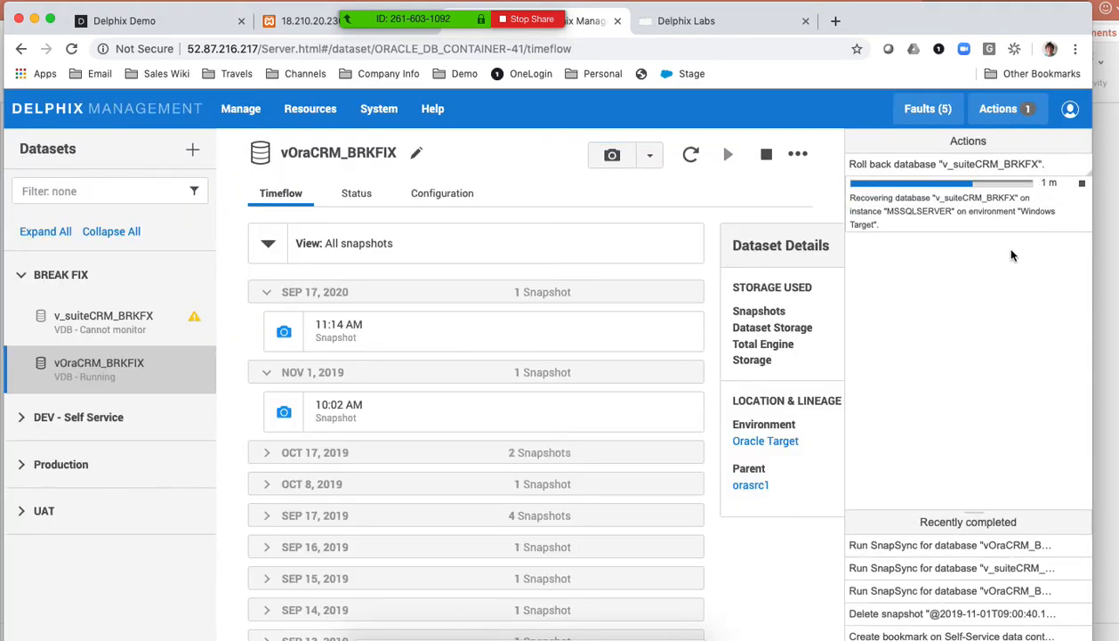
left_click(268, 455)
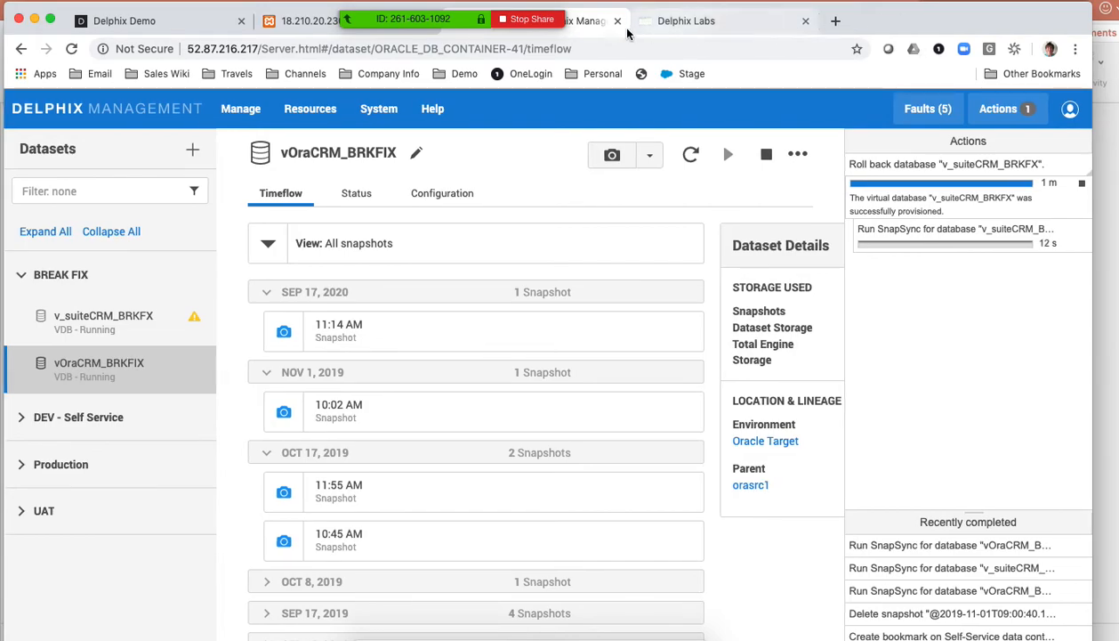
- Return to SuiteCRM after the rollback completes, reload the Contacts list and check the contacts' creation dates
left_click(292, 20)
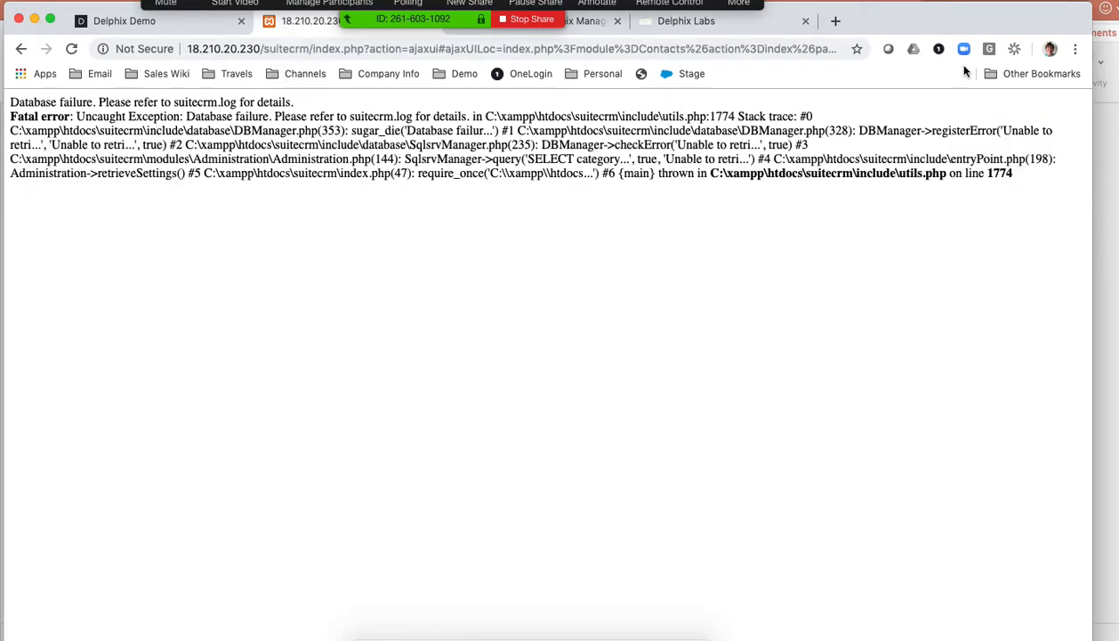
left_click(596, 26)
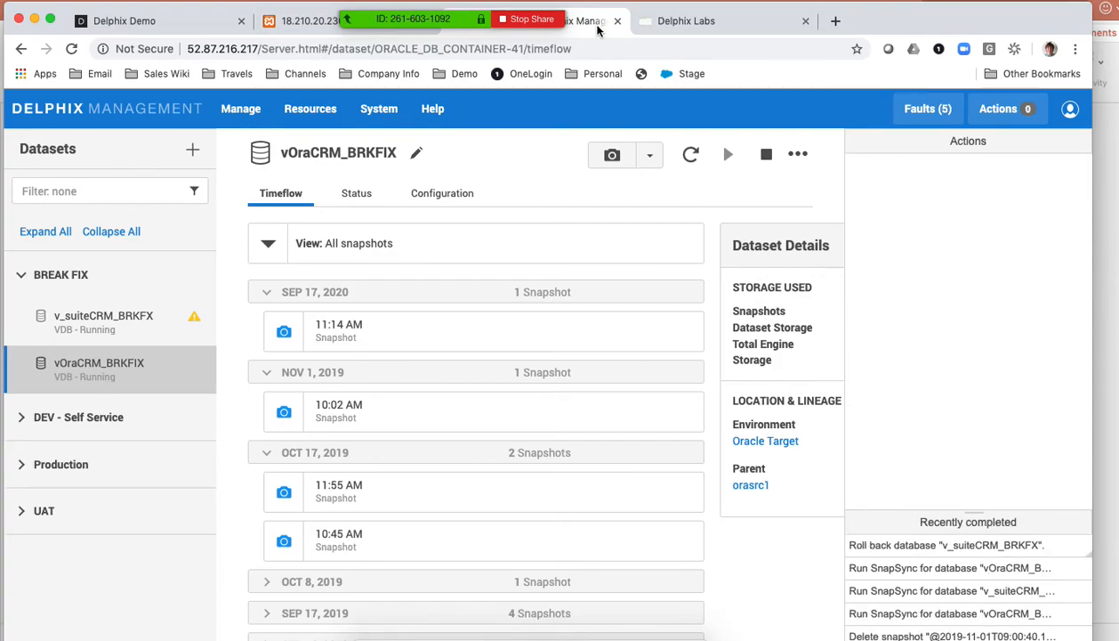
left_click(305, 20)
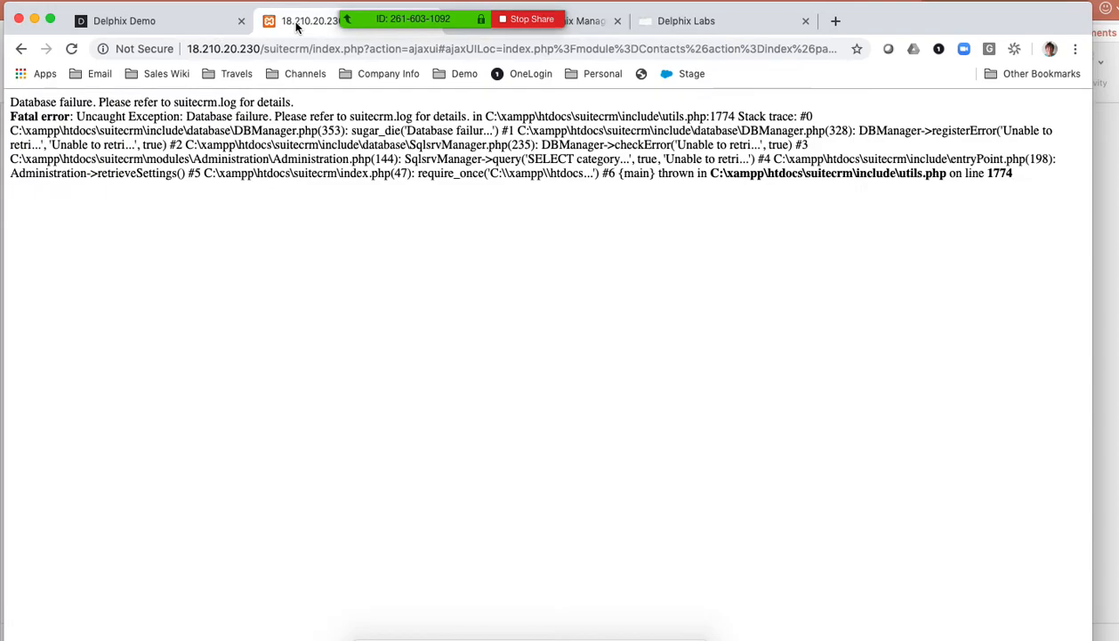
left_click(71, 48)
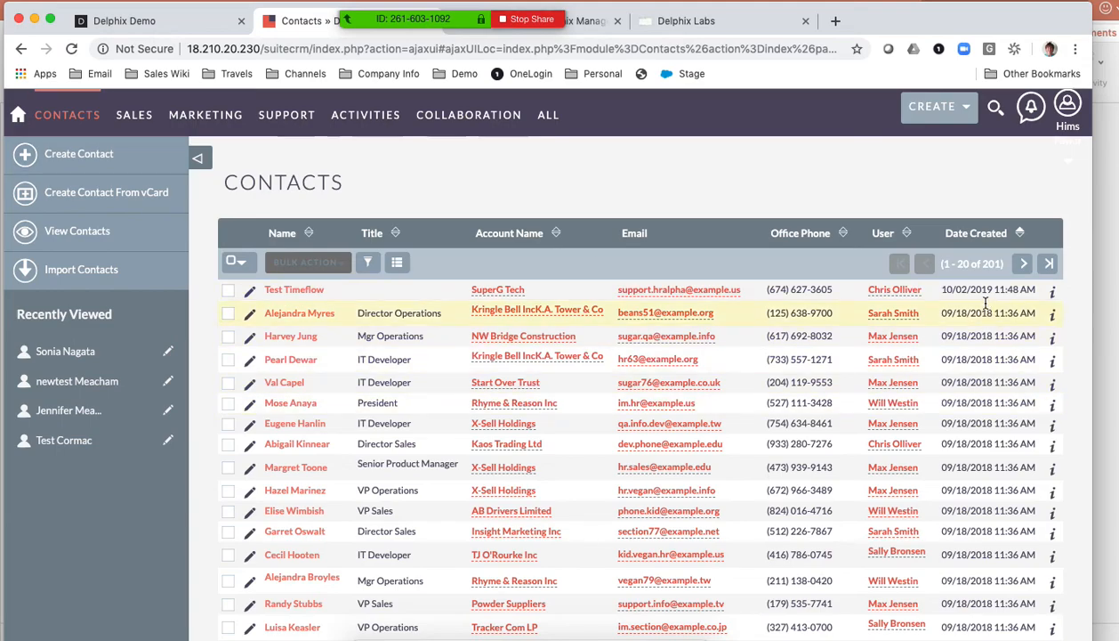
scroll(979, 299, "down", 1)
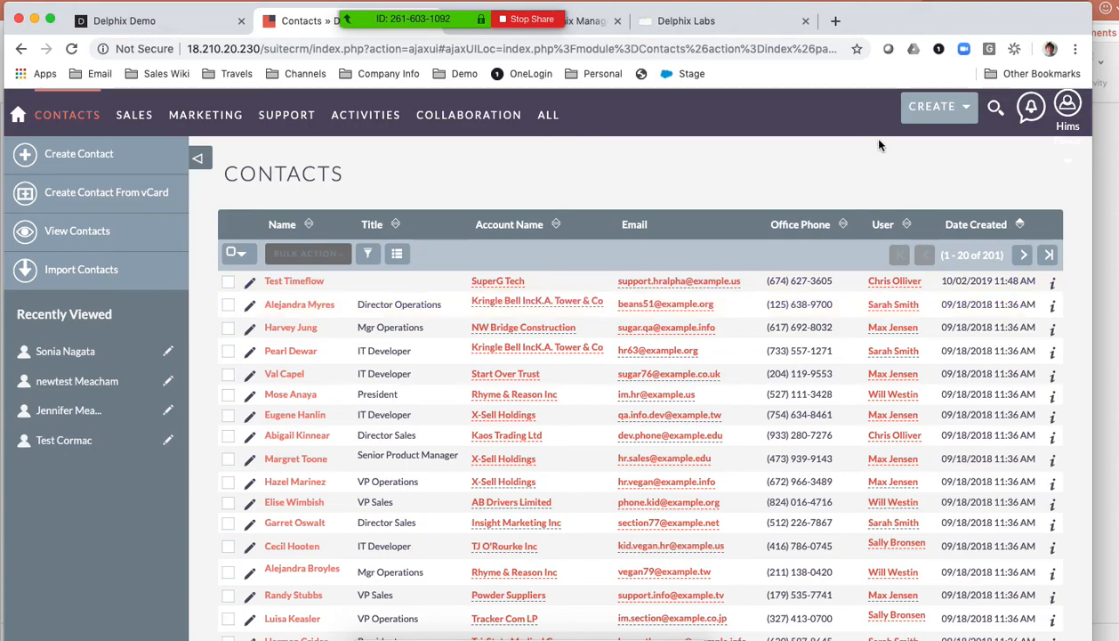
- Switch to Delphix Management, take a snapshot of v_suiteCRM_BRKFX and expand its Oct 17, 2019 snapshot group
left_click(592, 22)
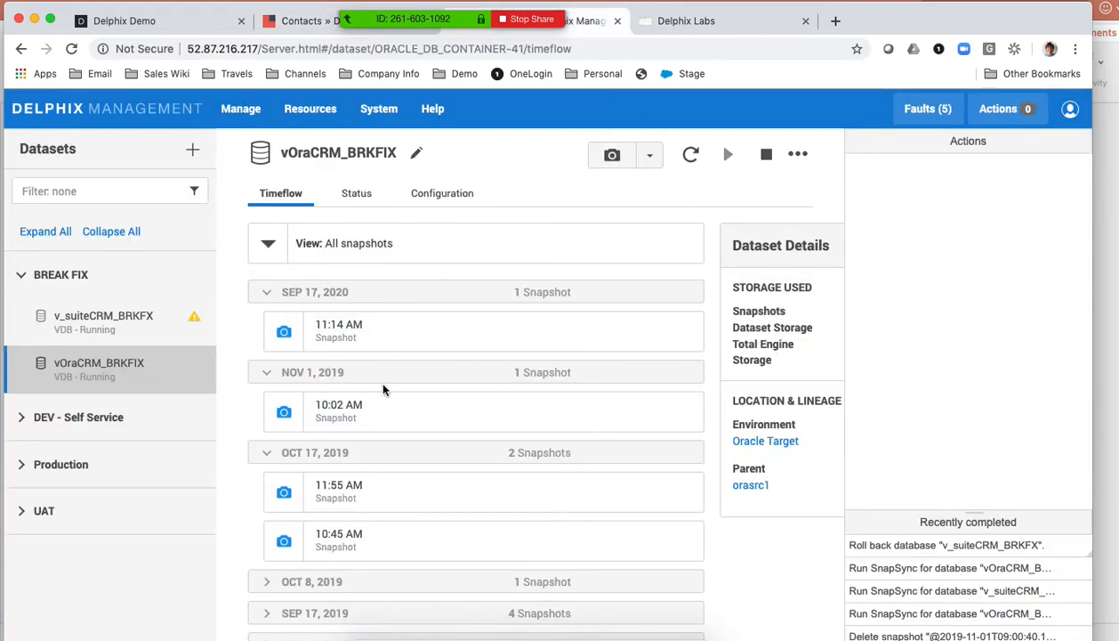
left_click(113, 325)
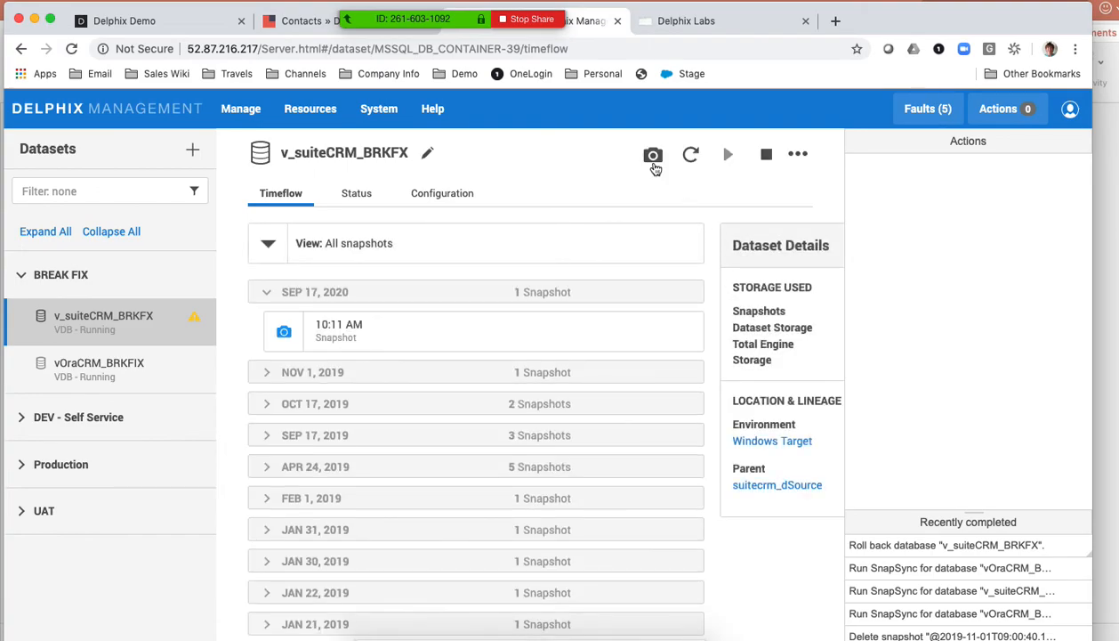
left_click(653, 154)
left_click(729, 303)
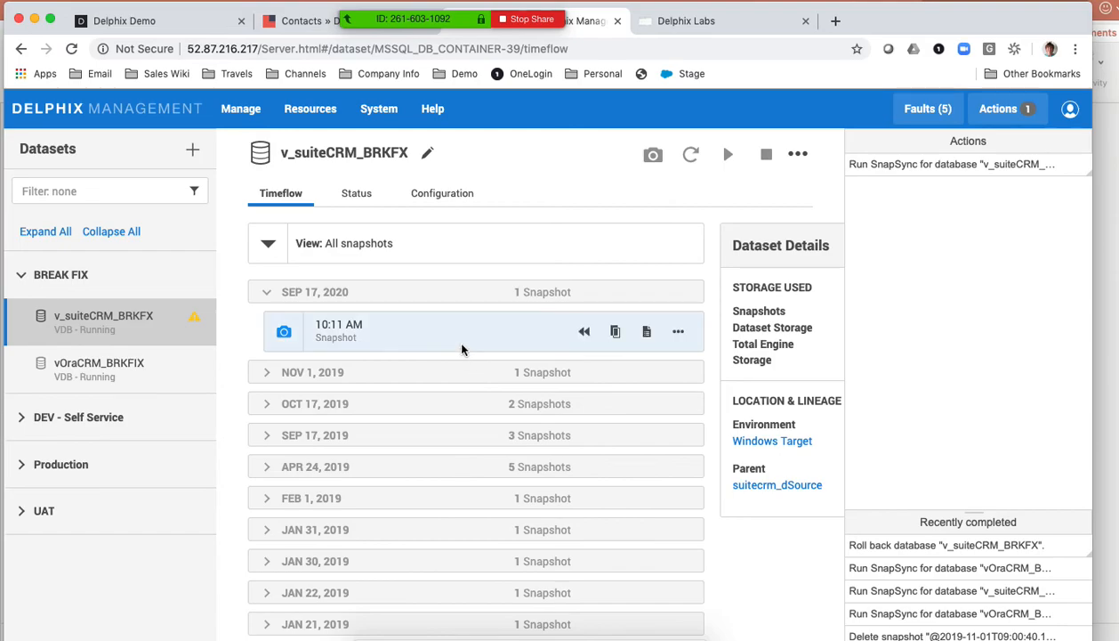
left_click(267, 403)
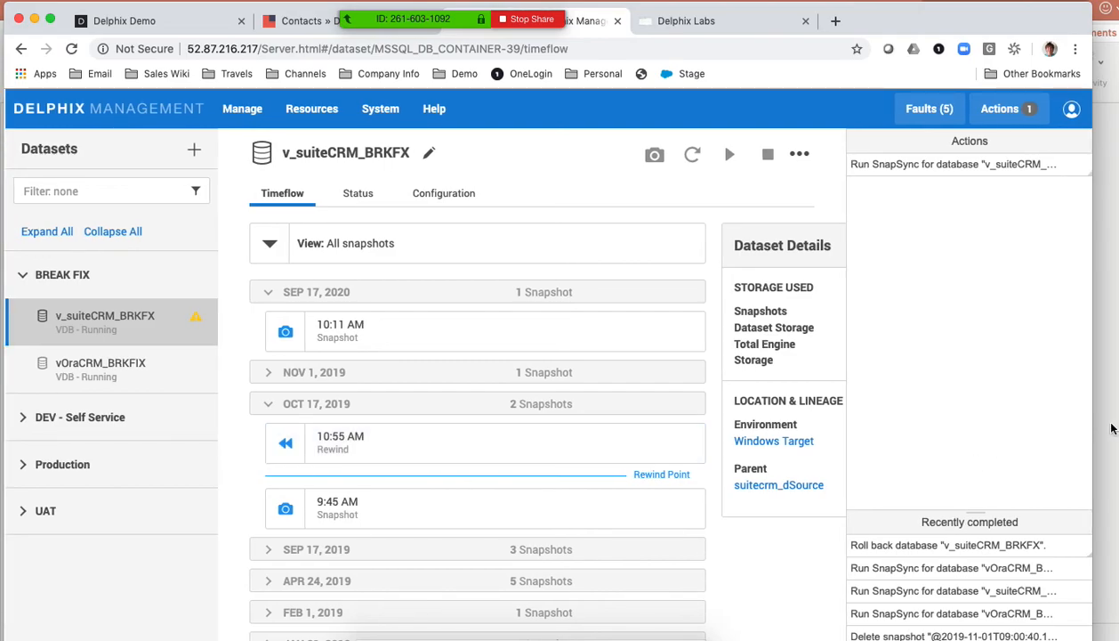
- Show the contact-details slide in PowerPoint, move its window lower and return to Delphix Management in the browser
left_click(1109, 427)
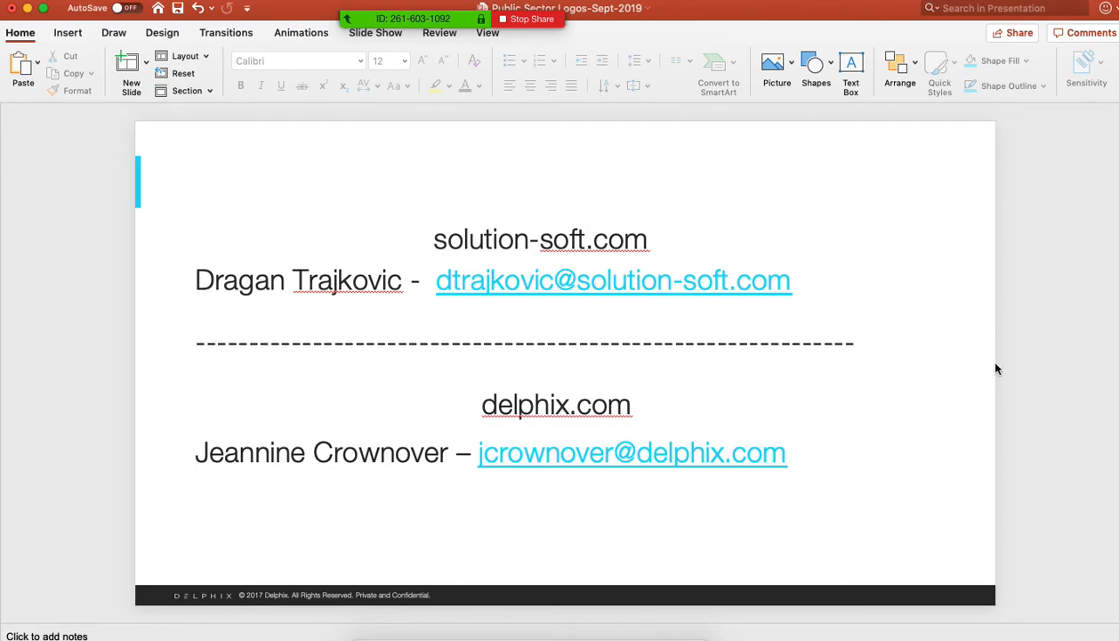
left_click(658, 634)
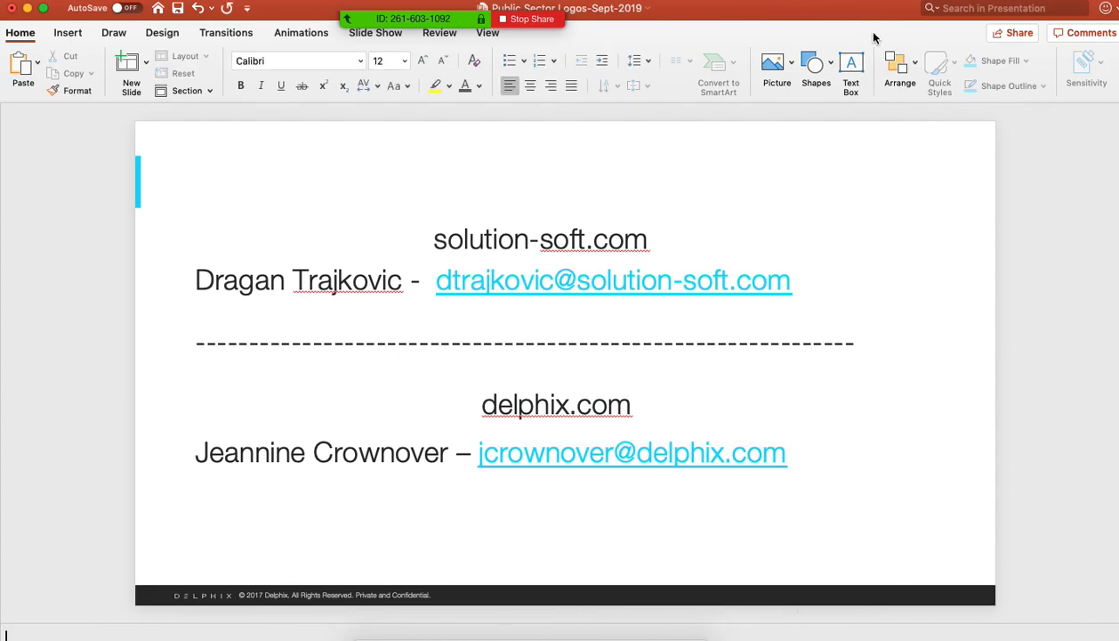
left_click_drag(828, 9, 832, 81)
left_click(791, 56)
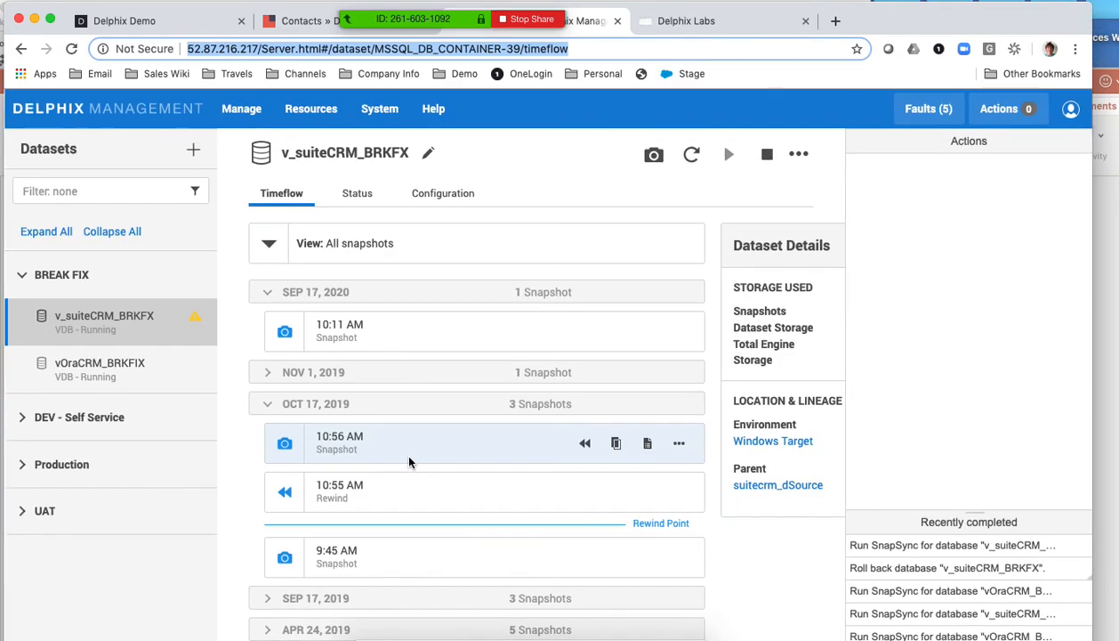
- In the Delphix Labs desktop's terminal, run su - oracle, enter the account password and check the system time with date
left_click(647, 19)
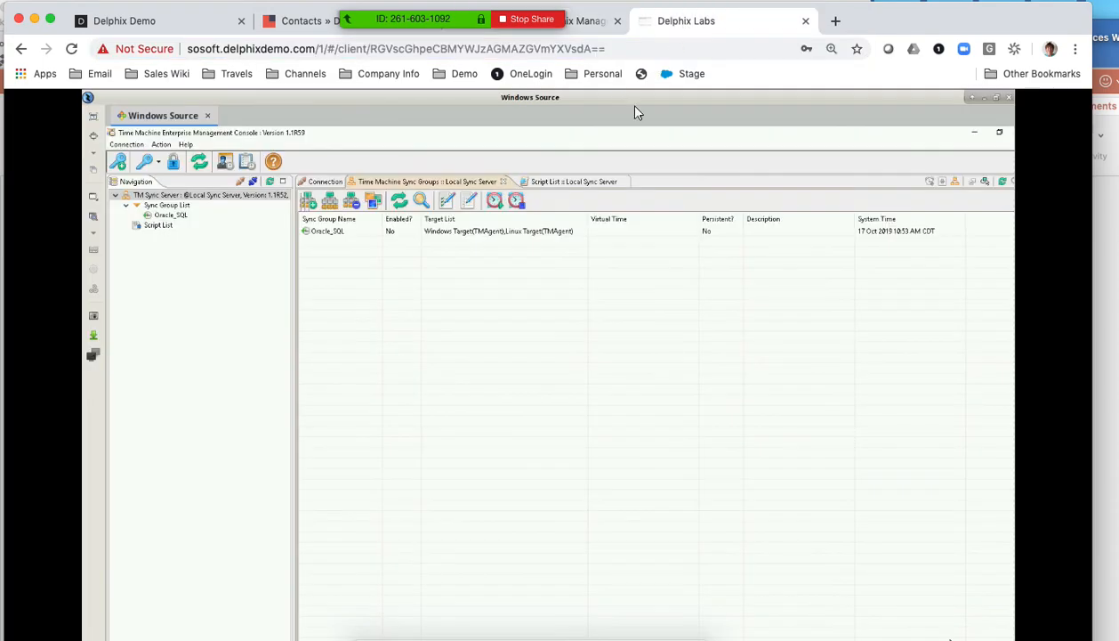
left_click(972, 98)
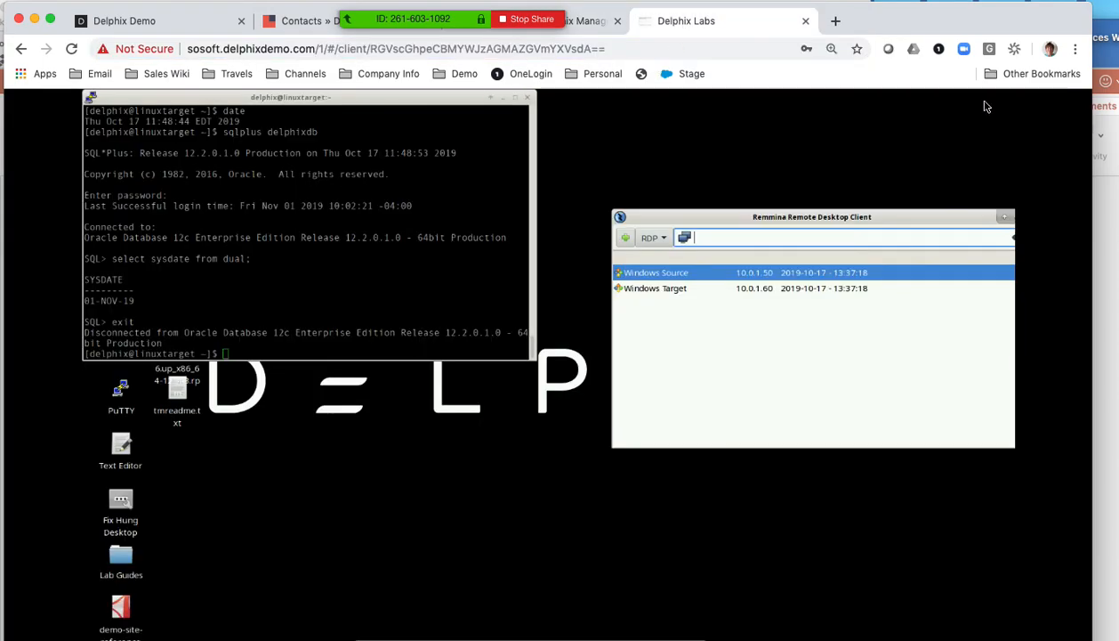
left_click(264, 299)
type("su - oracle")
key("Return")
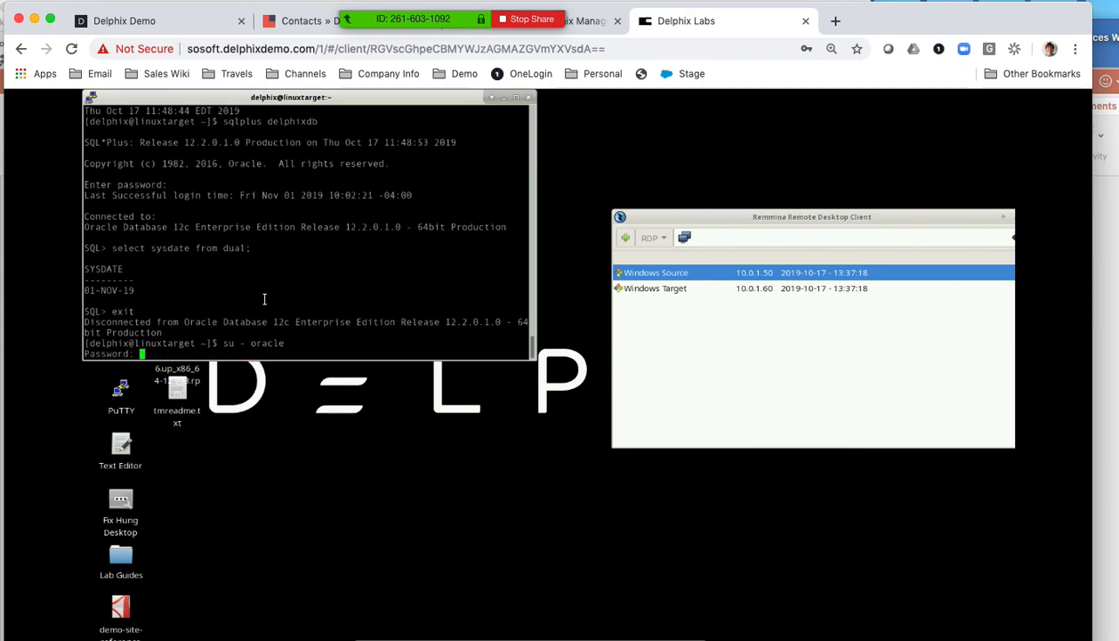
key("Return")
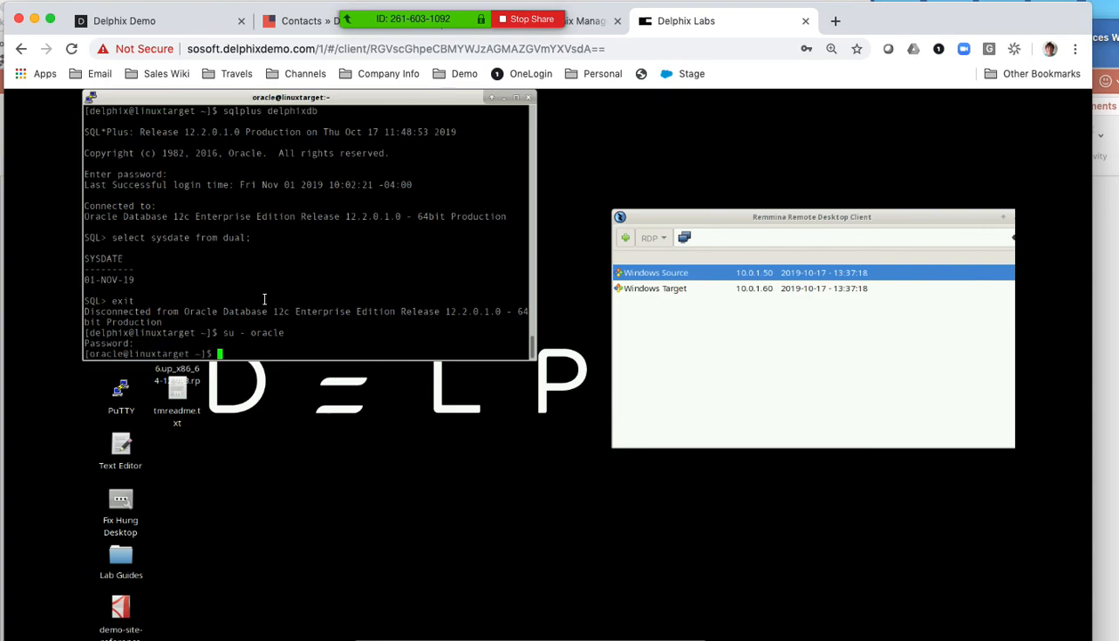
type("date")
key("Return")
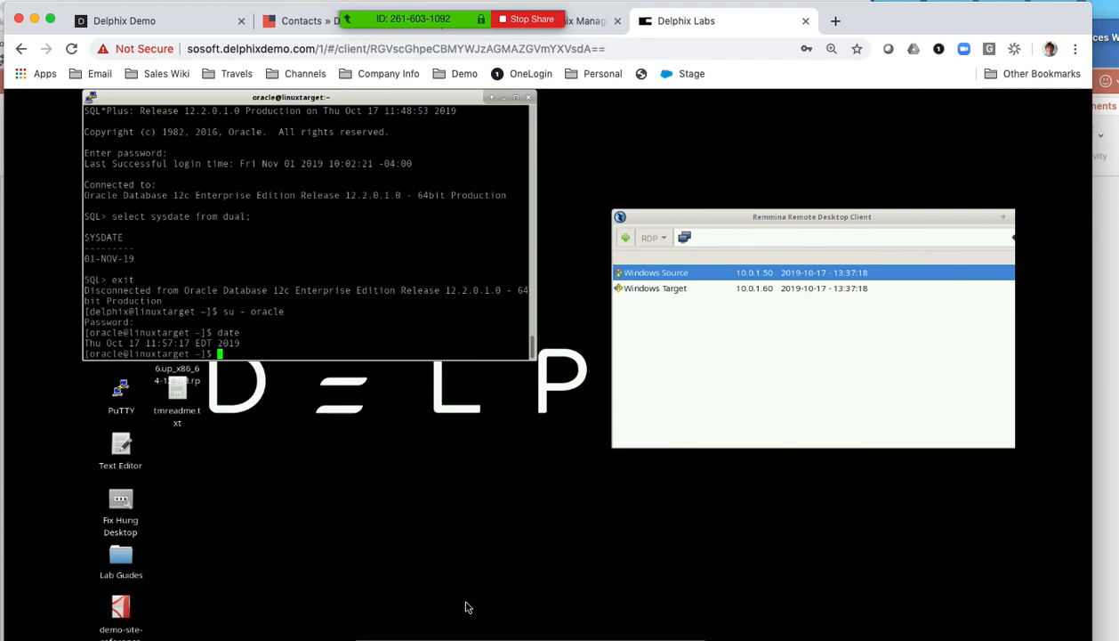
left_click(636, 634)
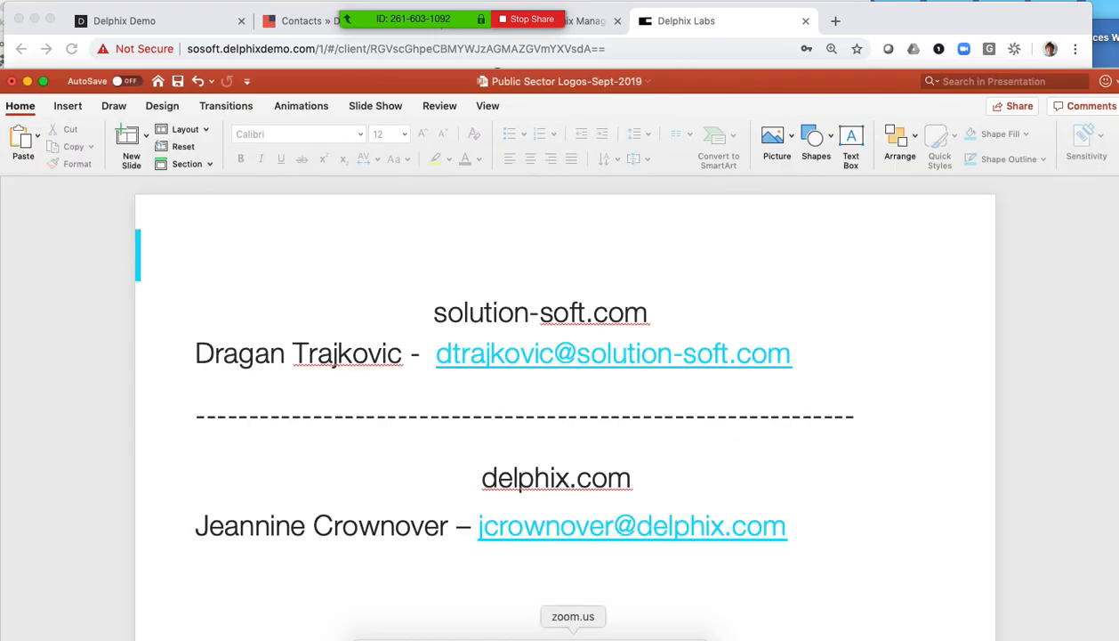
right_click(636, 635)
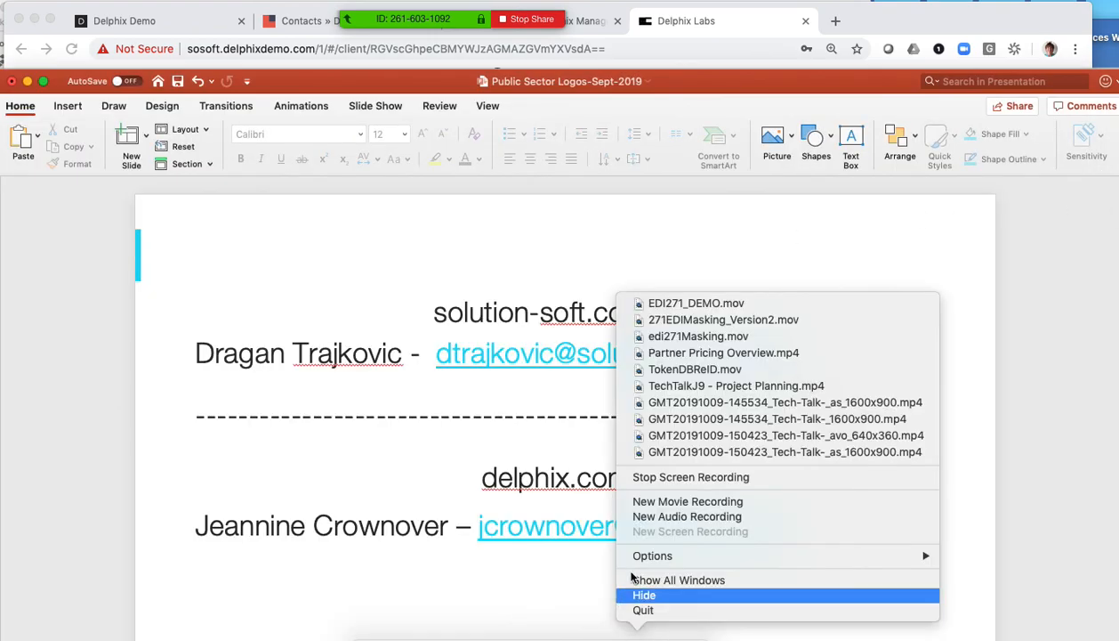